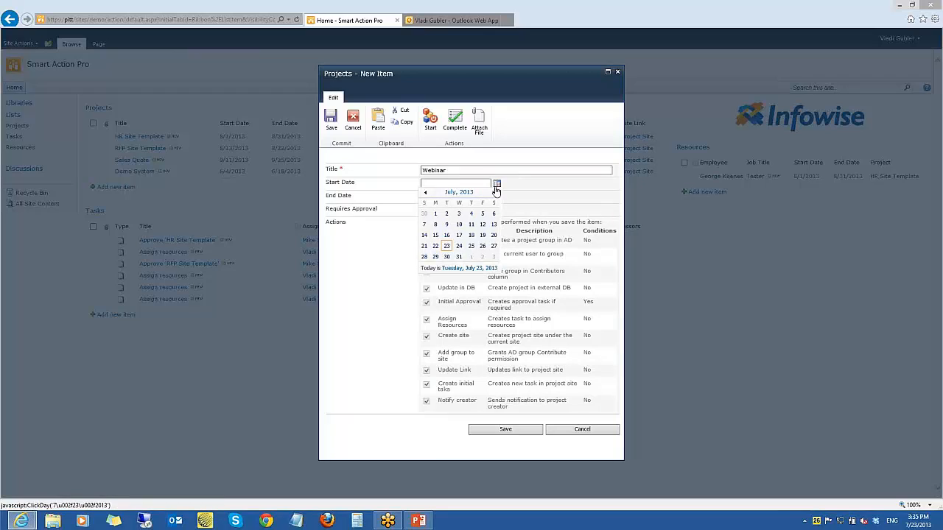
# Set the Webinar project's start date to 8/1/2013 and end date to 8/31/2013, and save the new item
pyautogui.click(494, 193)
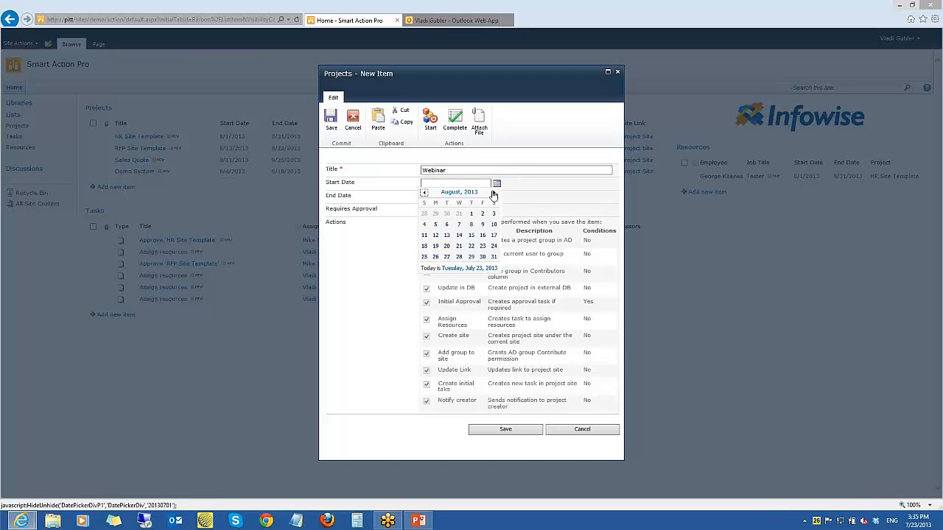
pyautogui.click(471, 213)
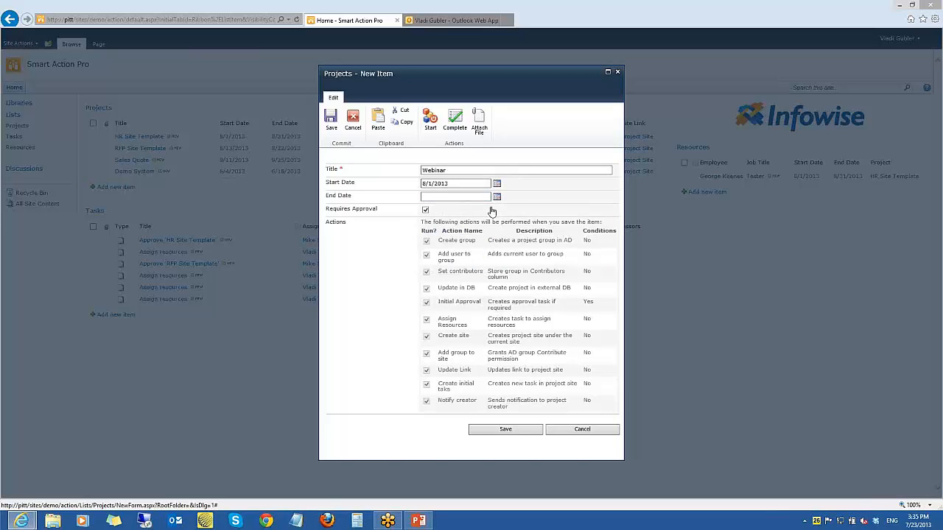
pyautogui.click(497, 196)
pyautogui.click(494, 205)
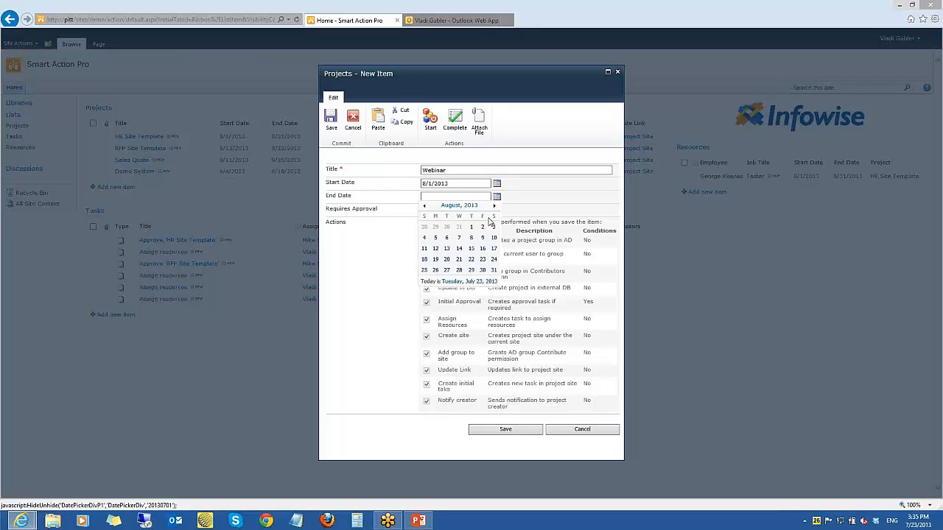
pyautogui.click(494, 269)
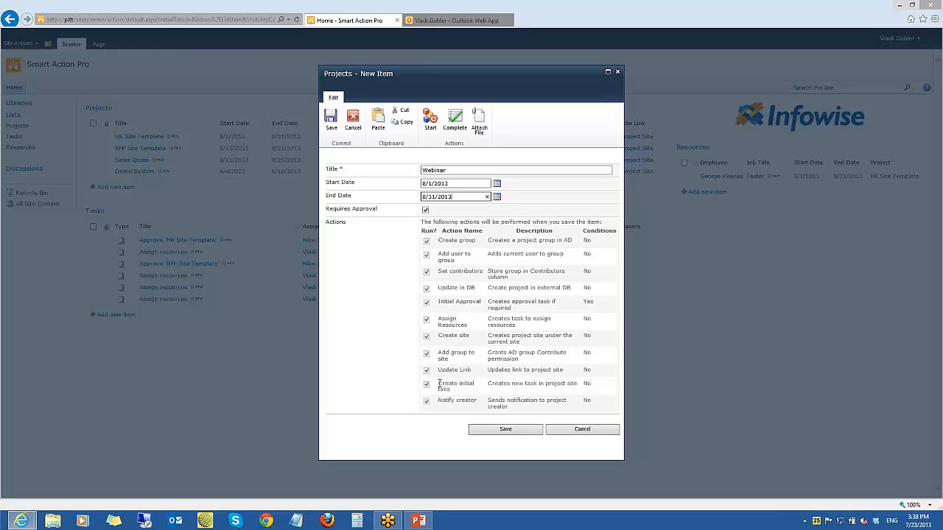
pyautogui.click(487, 434)
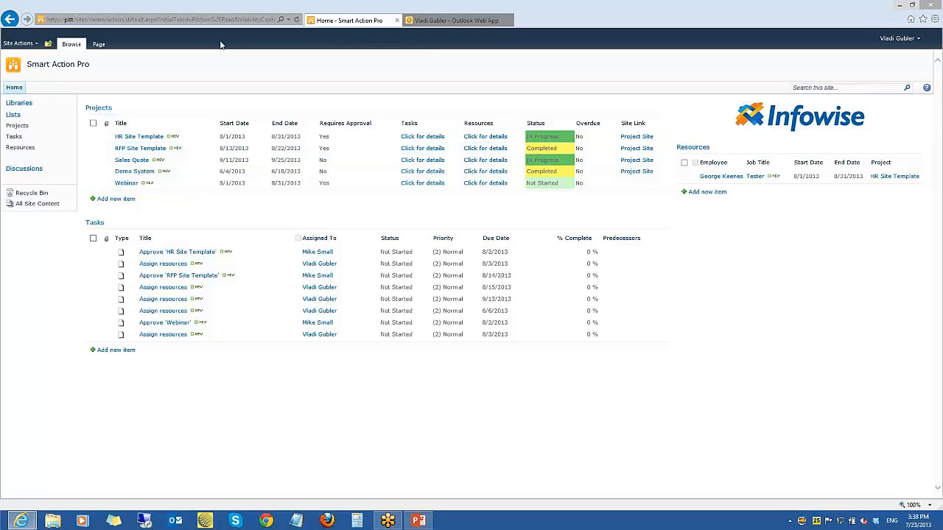
# Reload the project site home page, and open the "Project 'Webinar' is ready to use" message in Outlook Web App
pyautogui.click(212, 18)
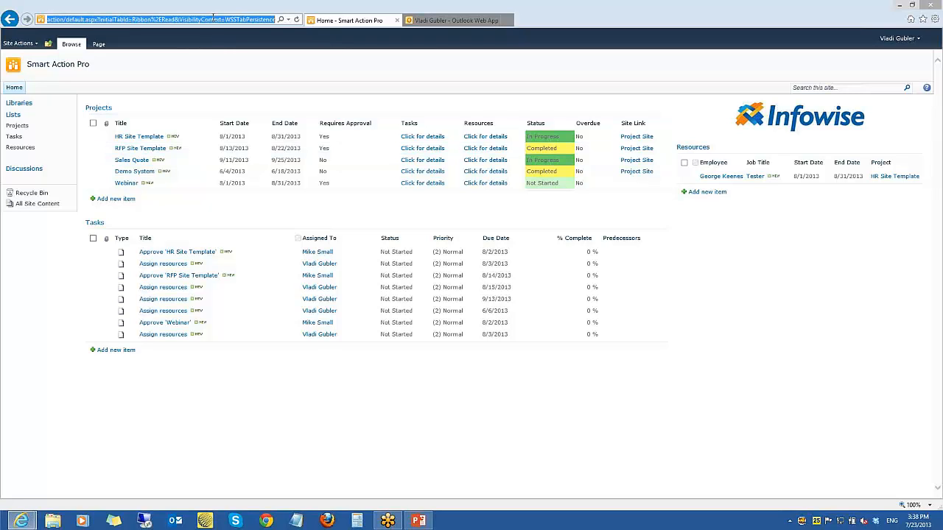
pyautogui.press('Return')
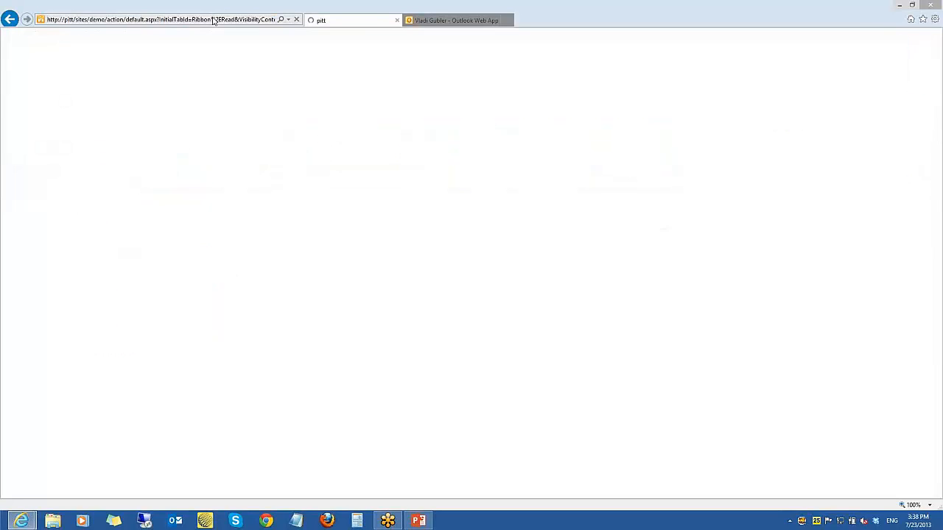
pyautogui.click(442, 21)
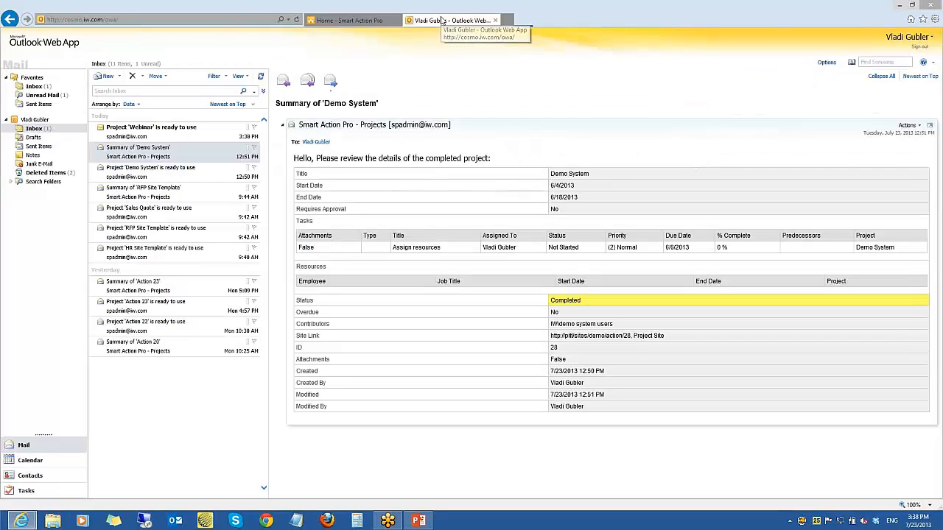
pyautogui.click(187, 132)
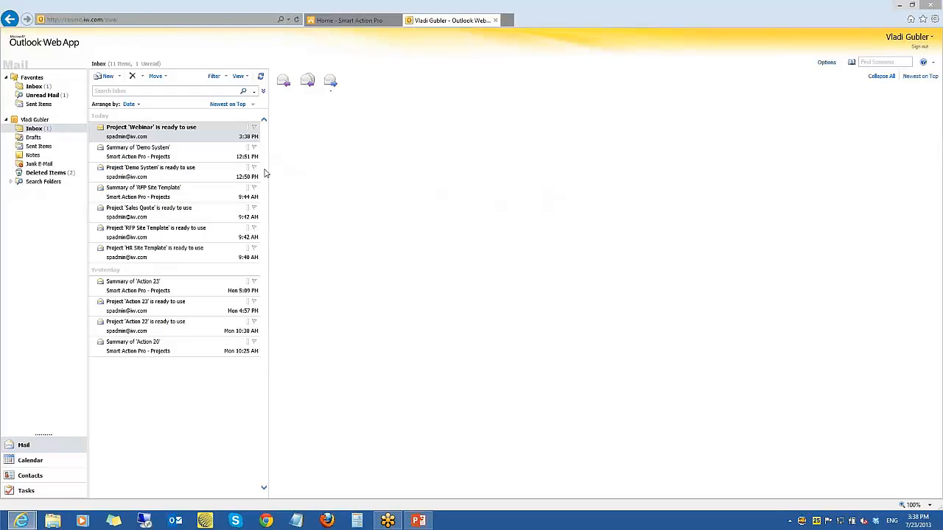
# Return to the projects page, open the Webinar project site and review its site permissions and Tasks list
pyautogui.click(349, 21)
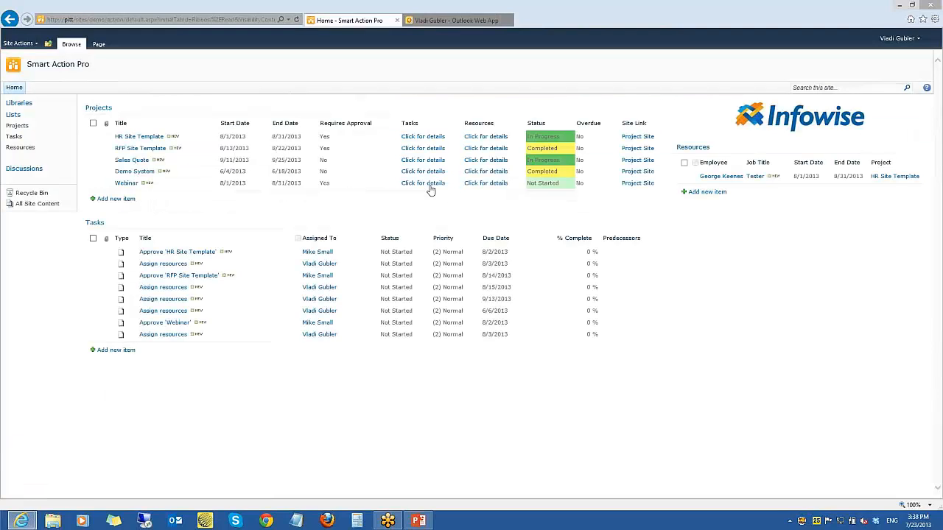
pyautogui.click(633, 185)
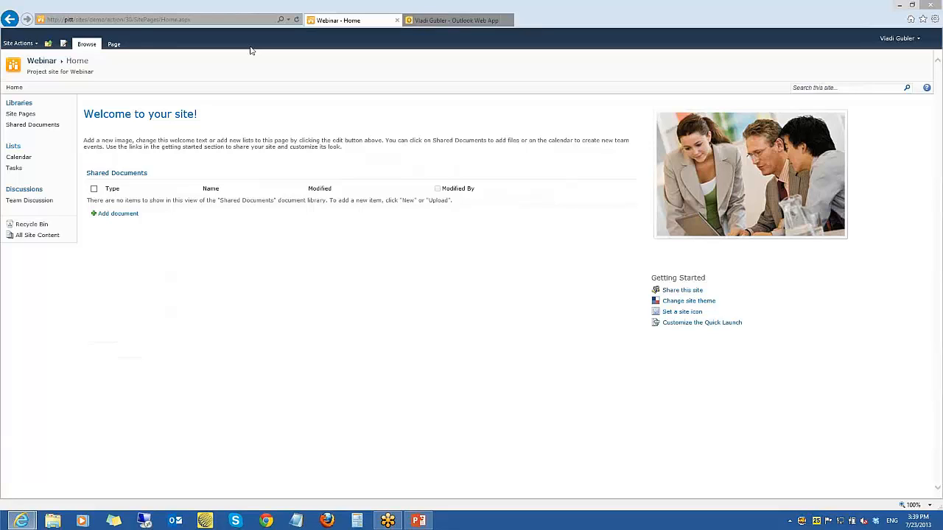
pyautogui.click(18, 44)
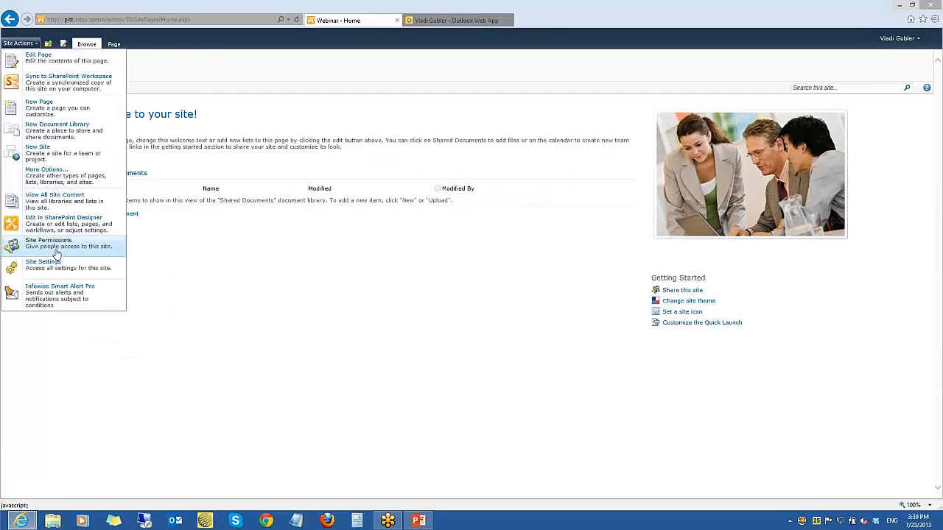
pyautogui.click(56, 249)
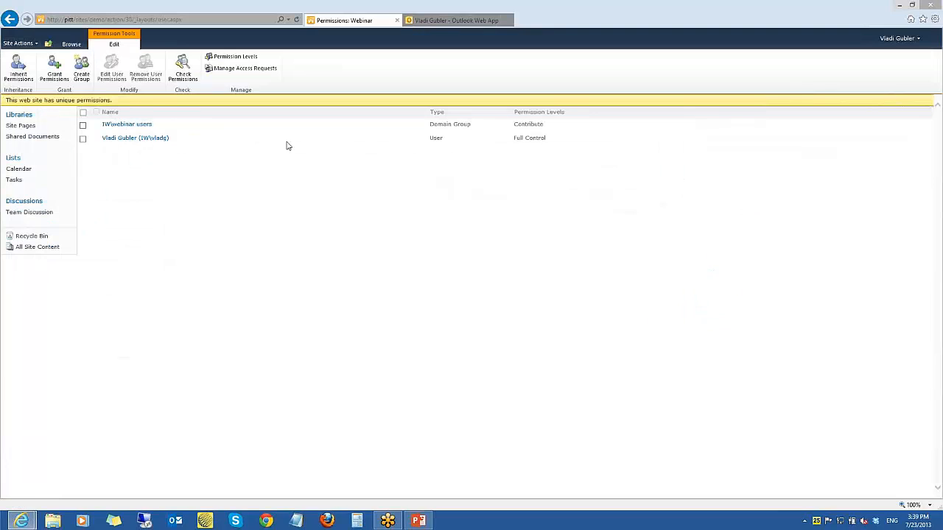
pyautogui.click(16, 183)
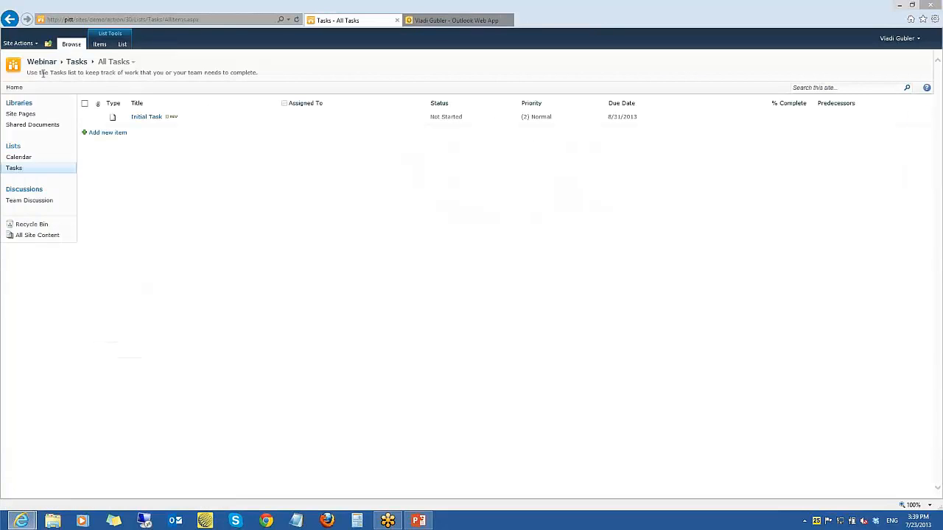
pyautogui.click(107, 20)
pyautogui.moveTo(124, 19); pyautogui.dragTo(258, 13)
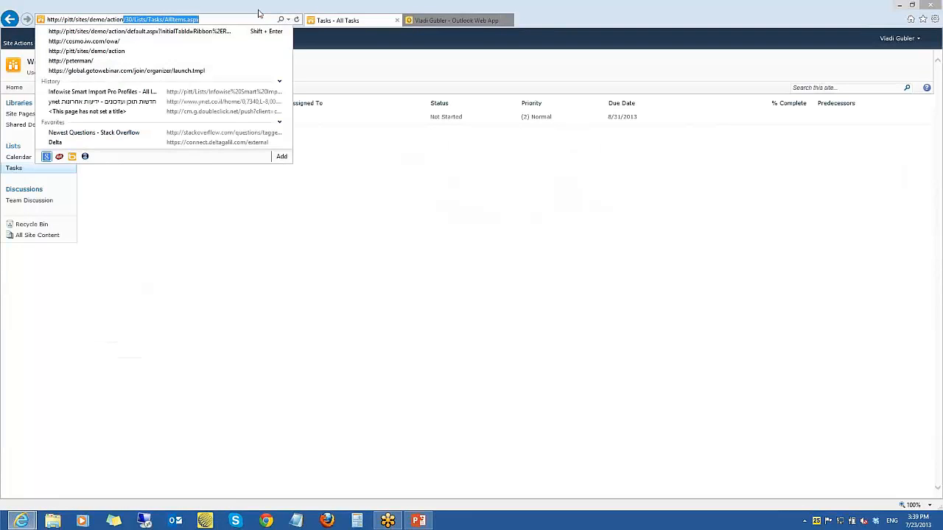
pyautogui.press('Delete')
pyautogui.press('Return')
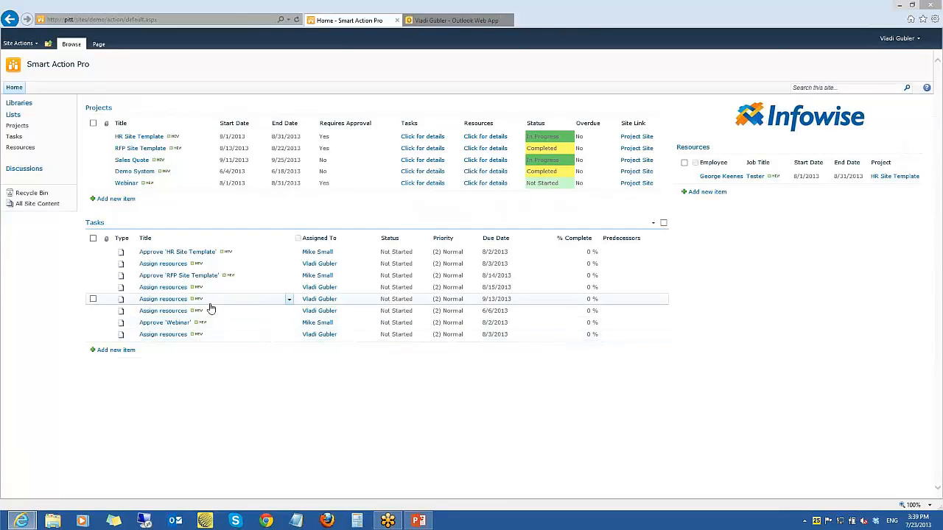
pyautogui.click(417, 183)
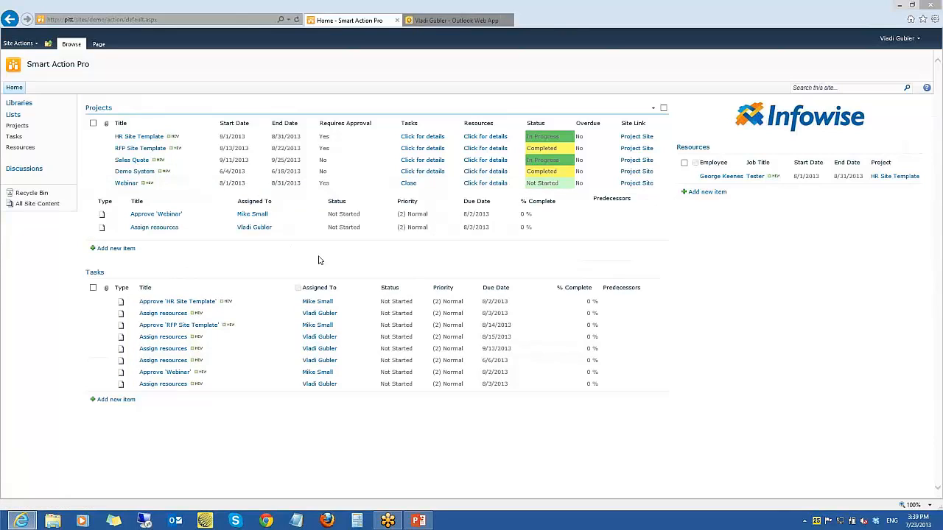
pyautogui.click(407, 185)
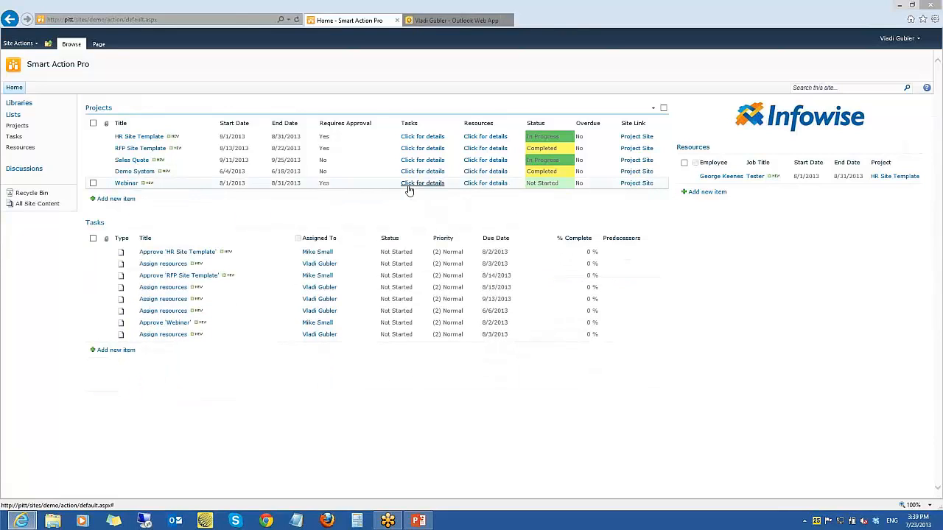
# Open the Actions settings of the Projects list from its list settings
pyautogui.click(369, 107)
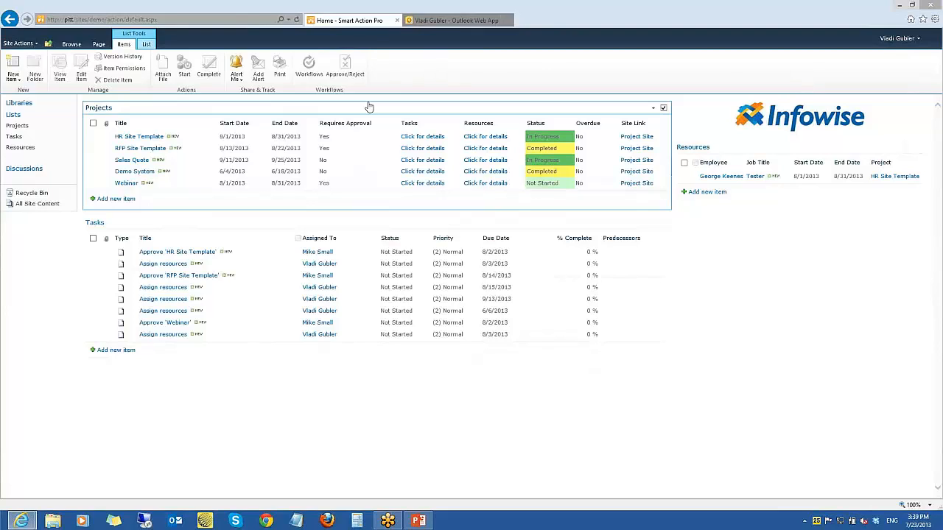
pyautogui.click(145, 48)
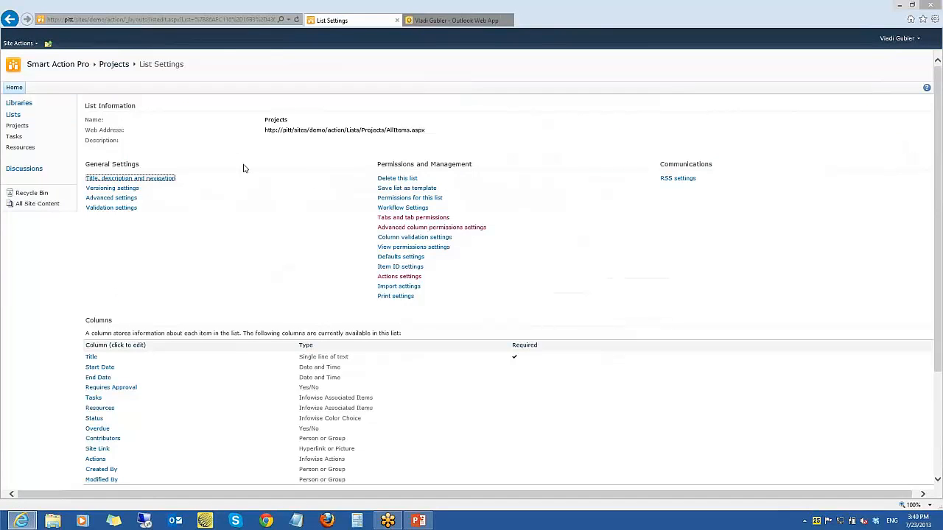
pyautogui.click(397, 280)
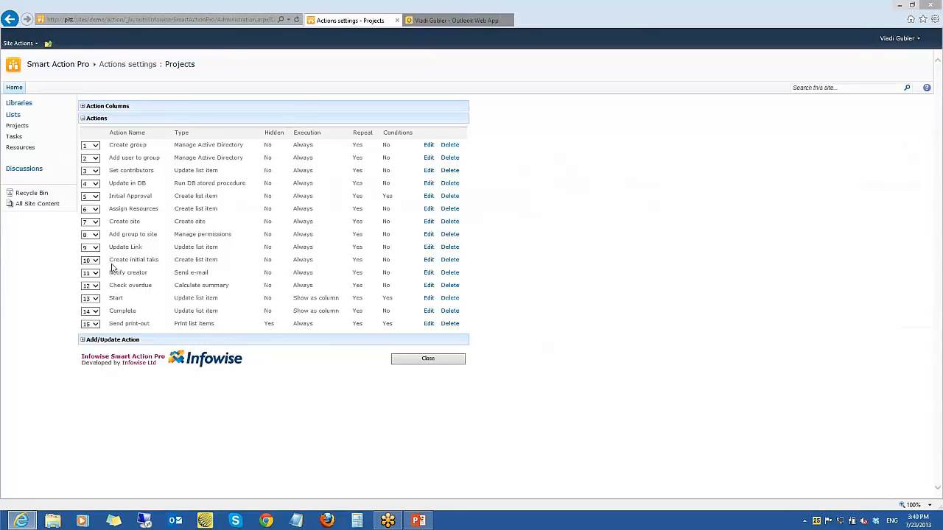
# Examine the form for adding an action: its general, advanced, action and condition settings and the available action types
pyautogui.click(82, 119)
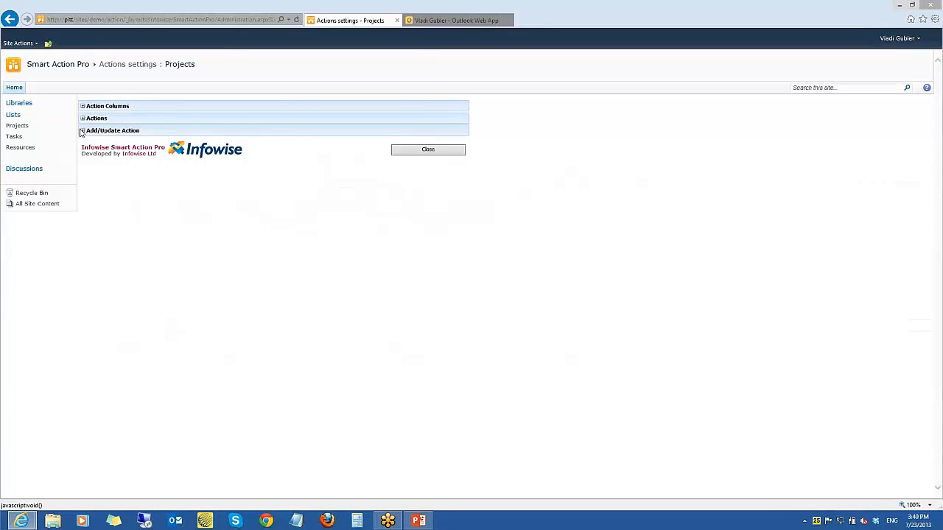
pyautogui.click(82, 130)
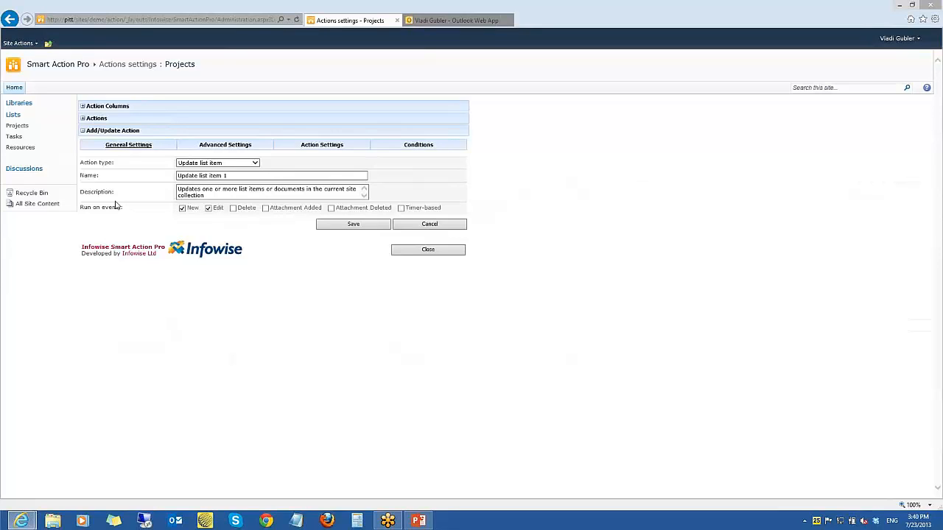
pyautogui.click(227, 147)
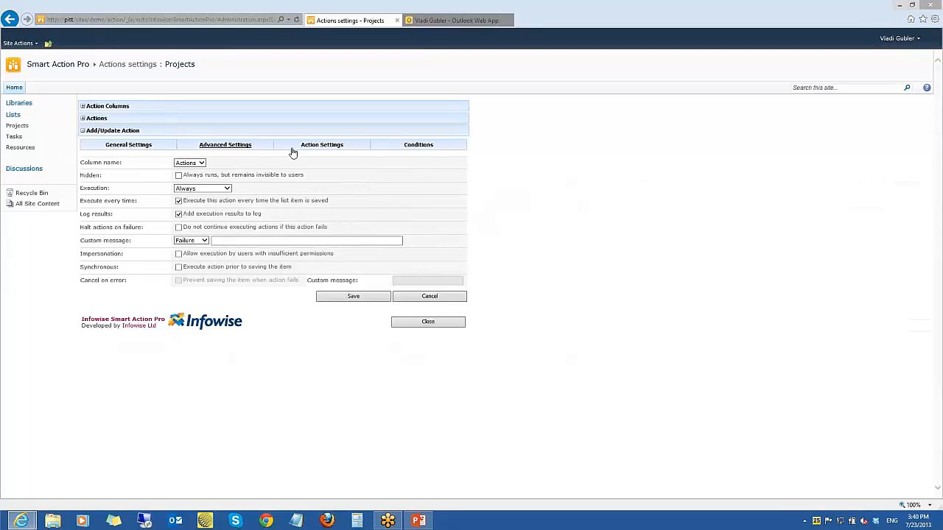
pyautogui.click(322, 146)
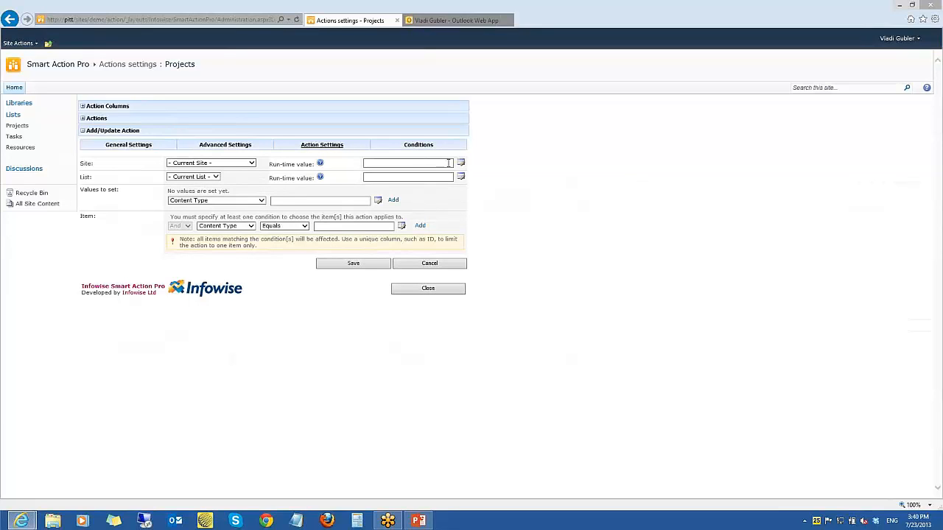
pyautogui.click(434, 145)
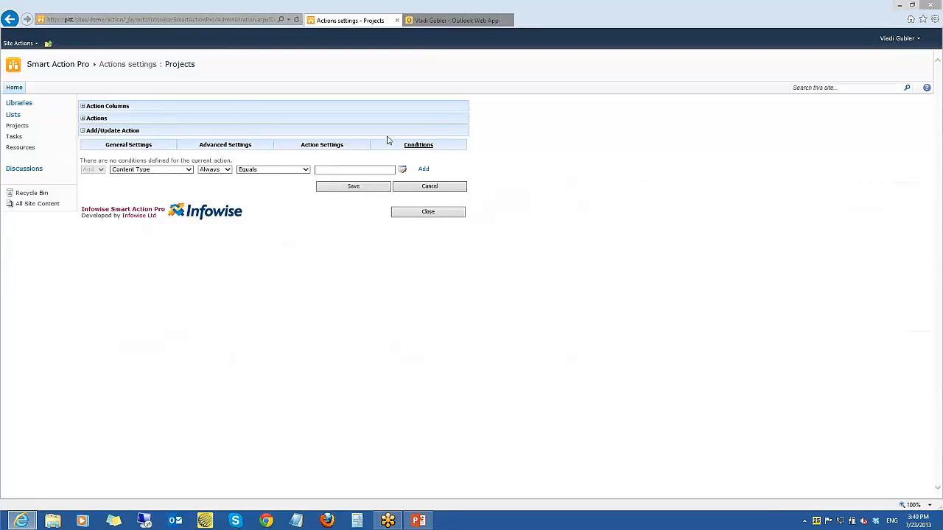
pyautogui.click(140, 147)
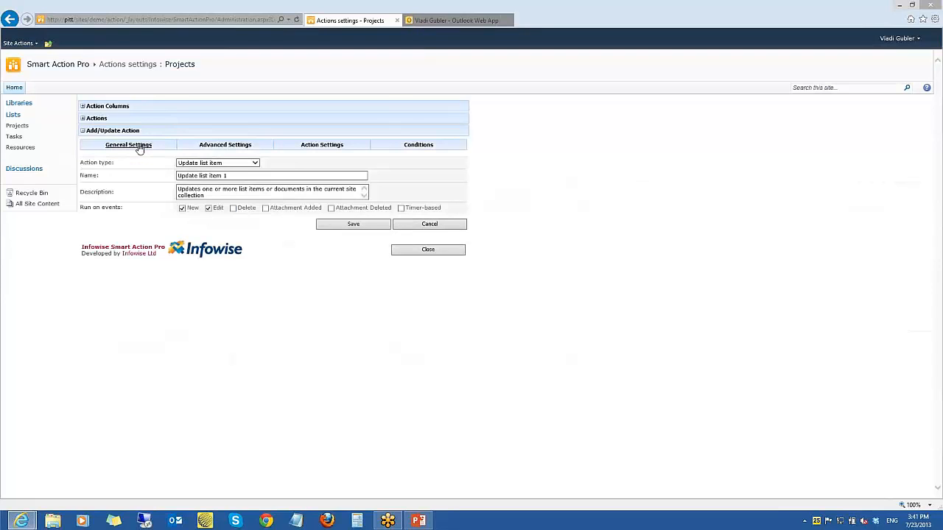
pyautogui.click(255, 163)
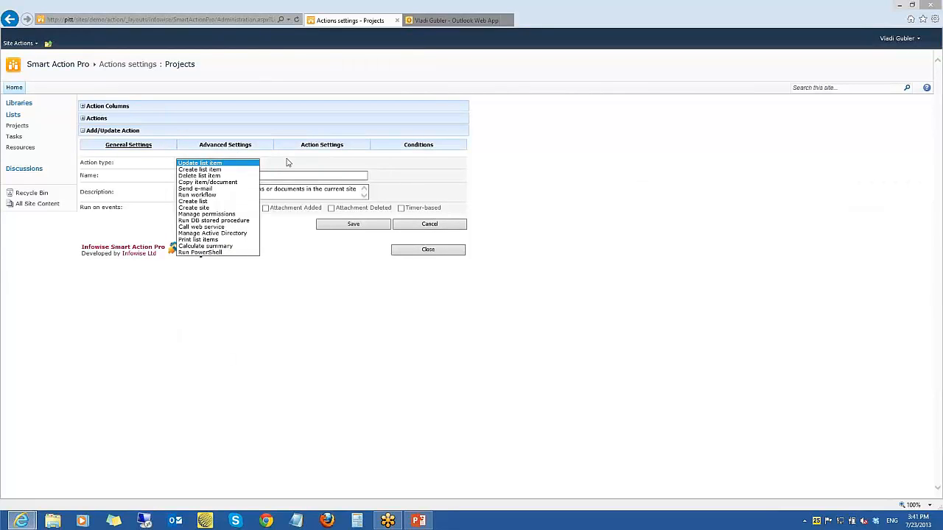
pyautogui.click(204, 164)
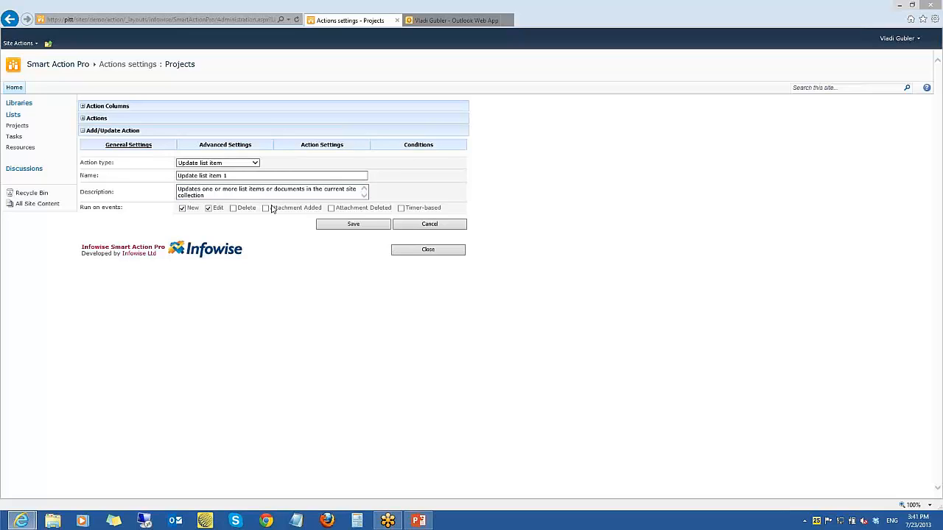
# Make the Update list item action timer-based, running 2 days before the End Date column
pyautogui.click(402, 208)
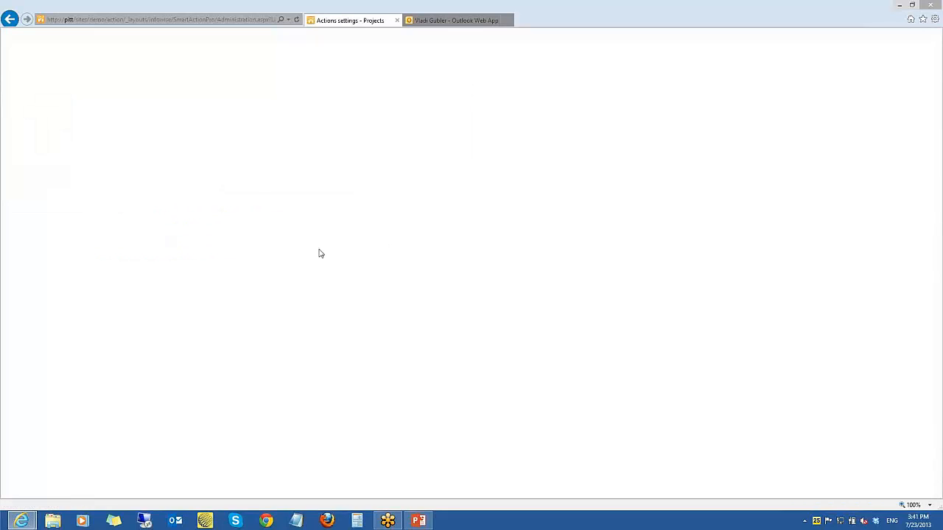
pyautogui.click(309, 222)
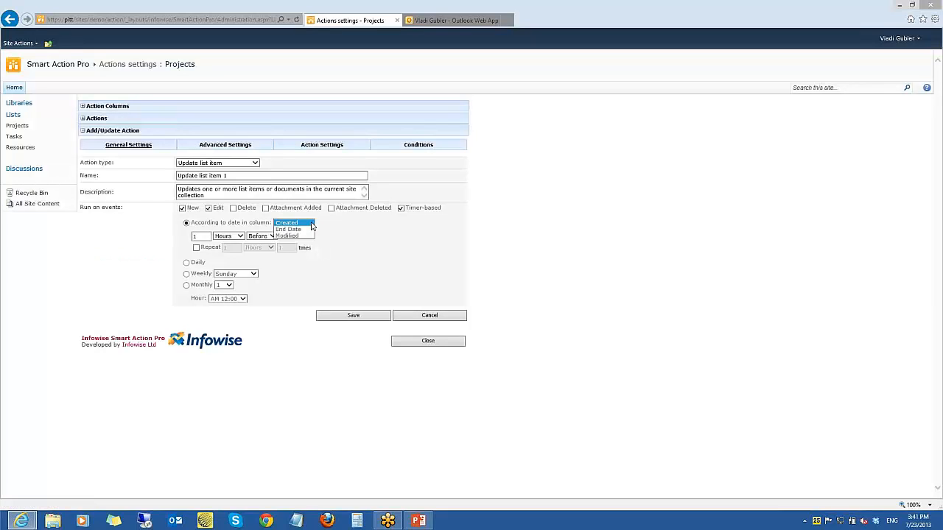
pyautogui.click(295, 229)
pyautogui.moveTo(206, 235); pyautogui.dragTo(188, 240)
pyautogui.write('2')
pyautogui.click(240, 236)
pyautogui.click(233, 243)
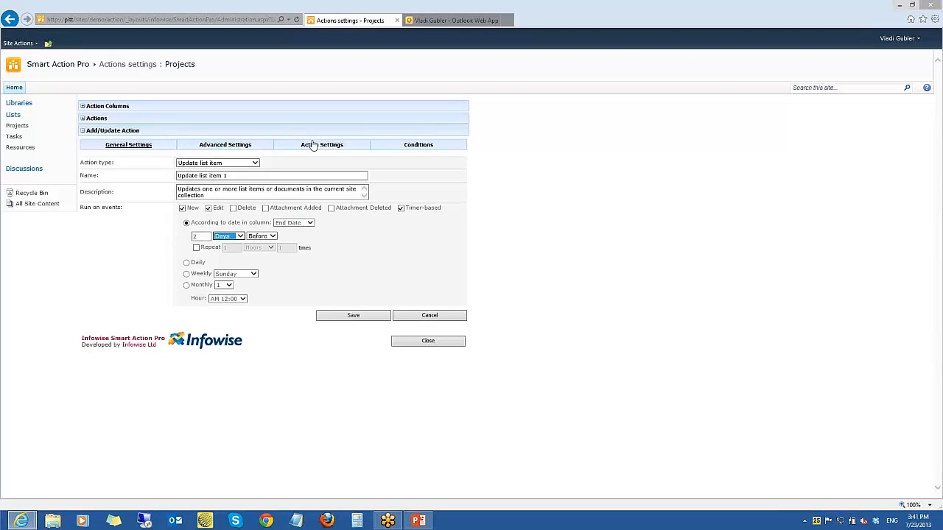
# Set the action's execution mode to Show as column in its advanced settings
pyautogui.click(232, 145)
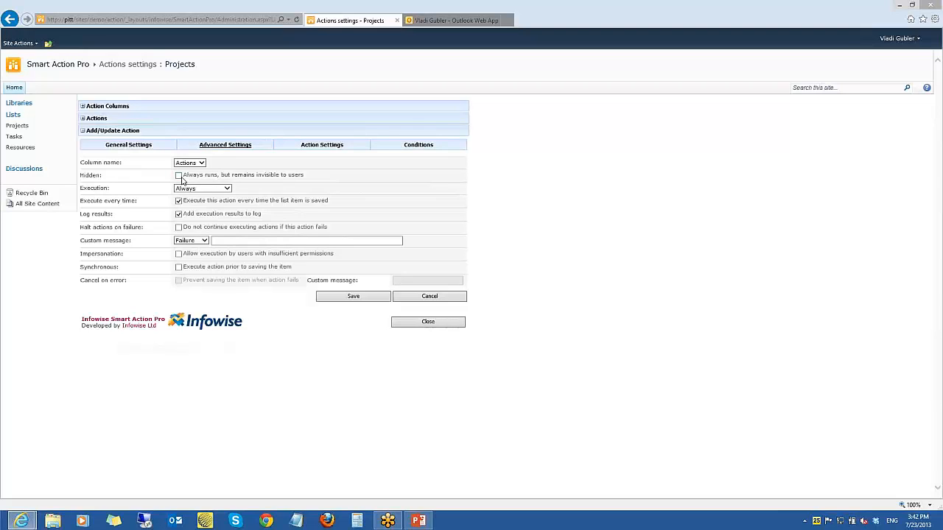
pyautogui.click(226, 190)
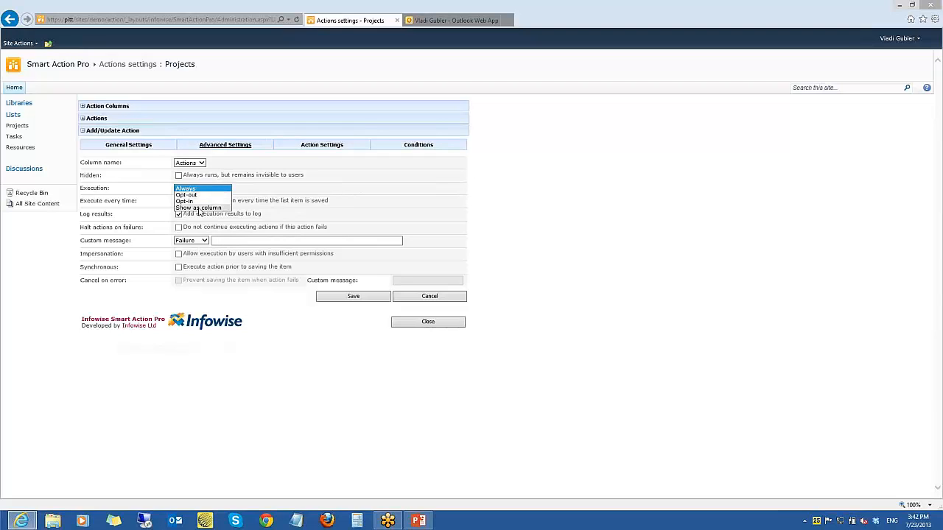
pyautogui.click(198, 209)
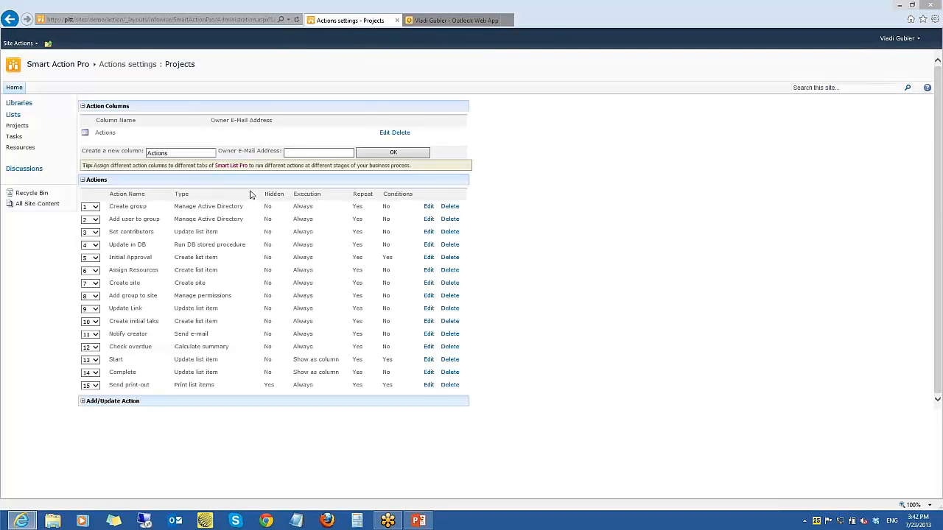
# Add the action to the context menu and examine its available icons and permission levels
pyautogui.click(179, 202)
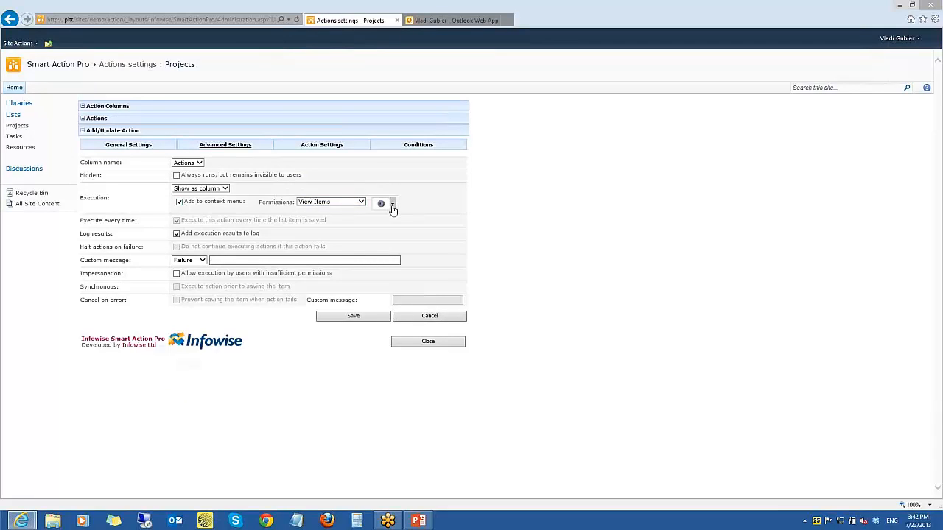
pyautogui.click(393, 206)
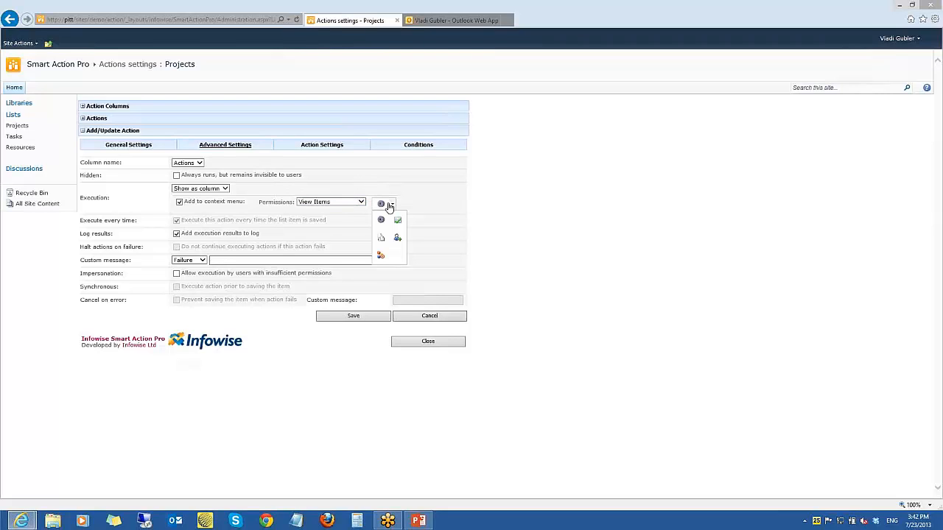
pyautogui.click(361, 202)
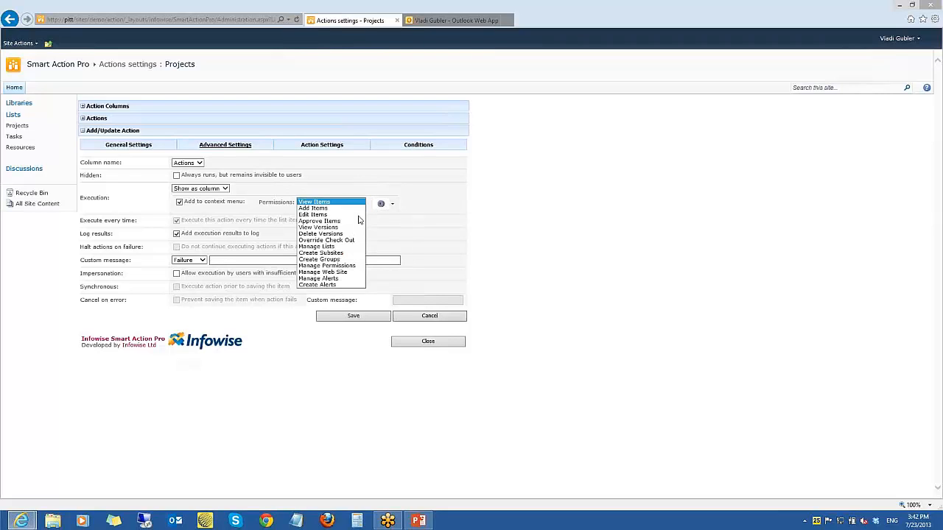
pyautogui.click(419, 204)
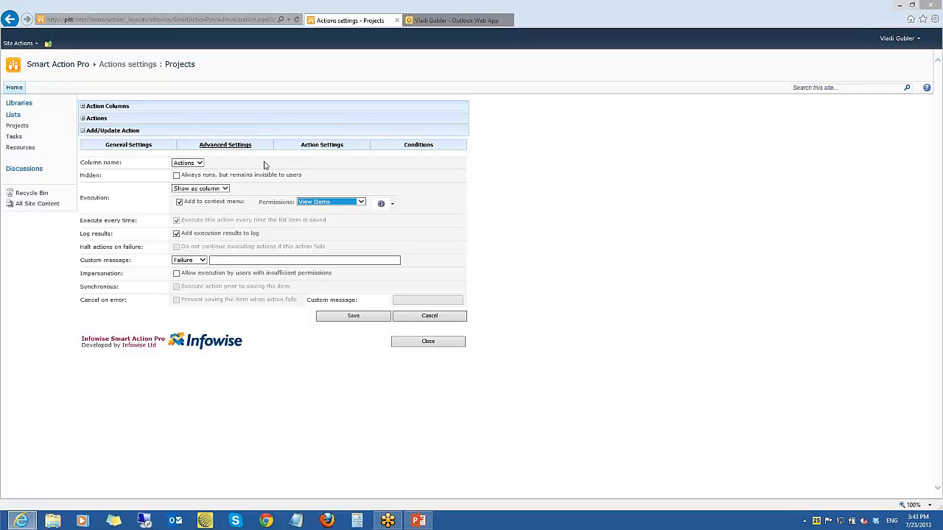
# Fill in a run condition for the action: Status, after change, equals completed
pyautogui.click(391, 145)
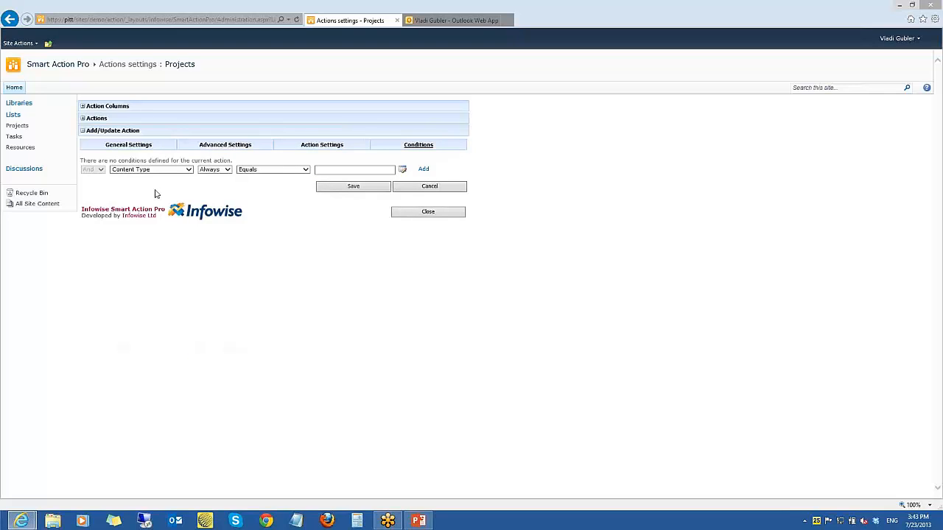
pyautogui.click(189, 170)
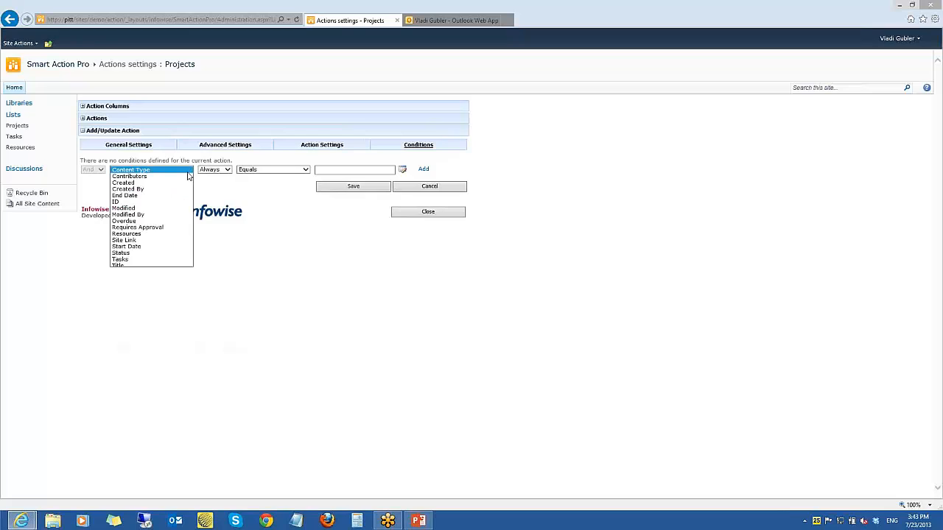
pyautogui.click(158, 259)
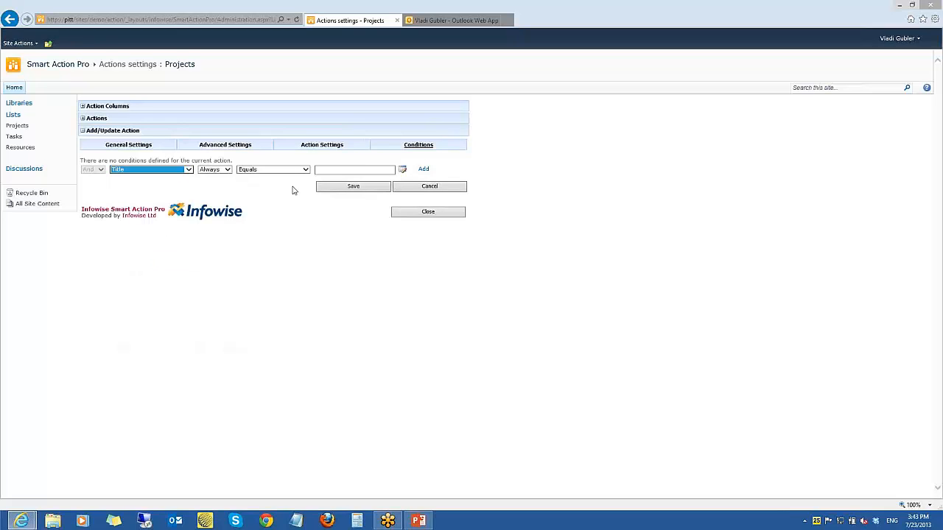
pyautogui.click(189, 173)
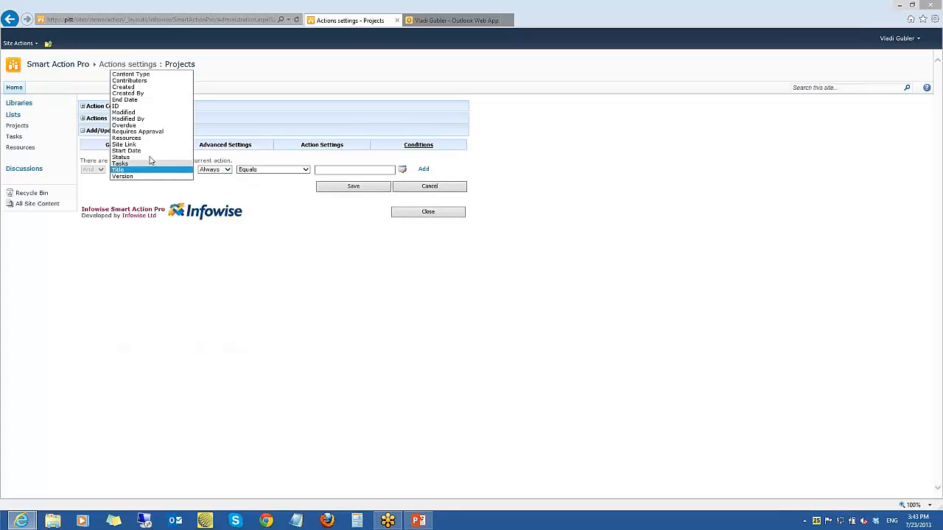
pyautogui.click(150, 157)
pyautogui.click(226, 170)
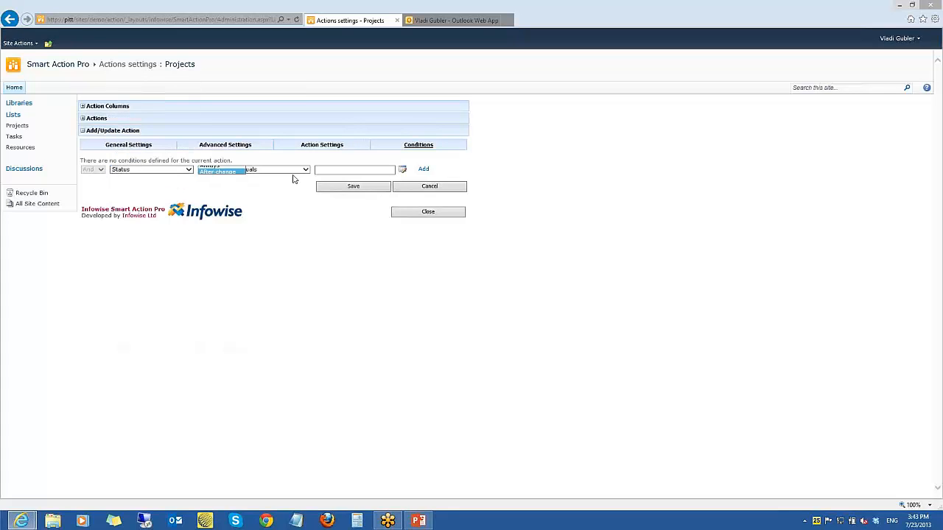
pyautogui.click(218, 172)
pyautogui.click(318, 170)
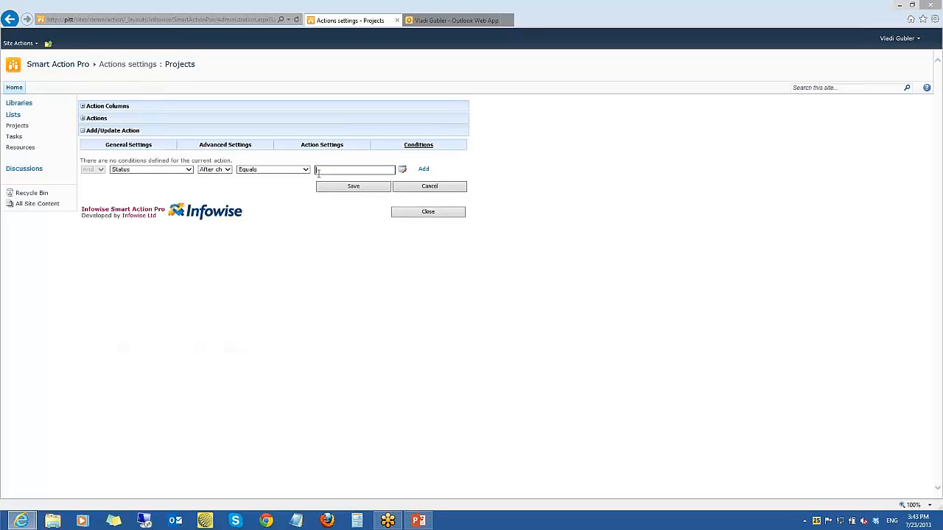
pyautogui.write('completed')
# Examine the target site and list choices in the action settings, including the builder for a run-time site value
pyautogui.click(324, 146)
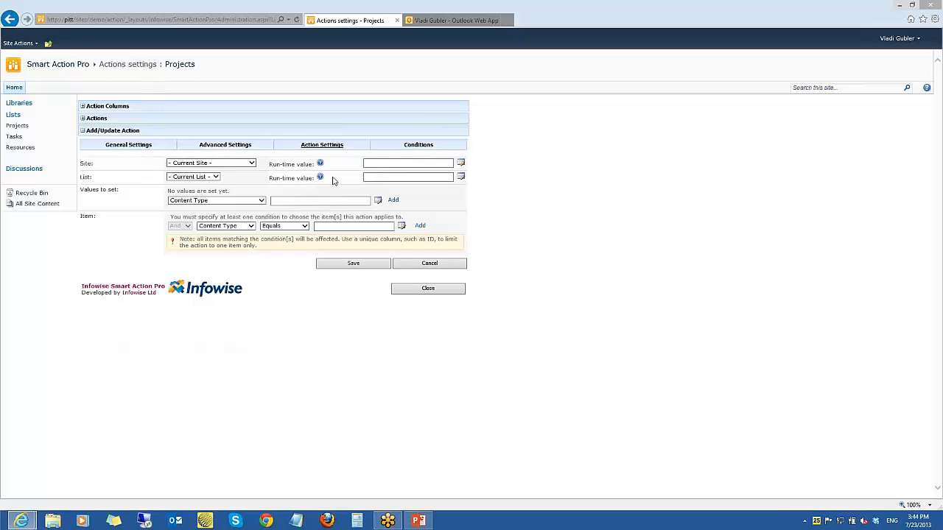
pyautogui.click(145, 147)
pyautogui.click(302, 147)
pyautogui.click(253, 163)
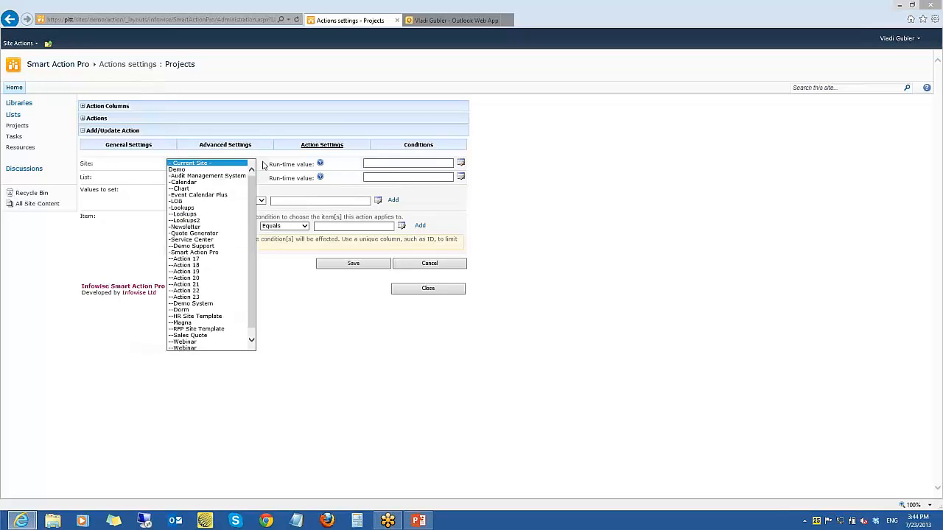
pyautogui.click(262, 165)
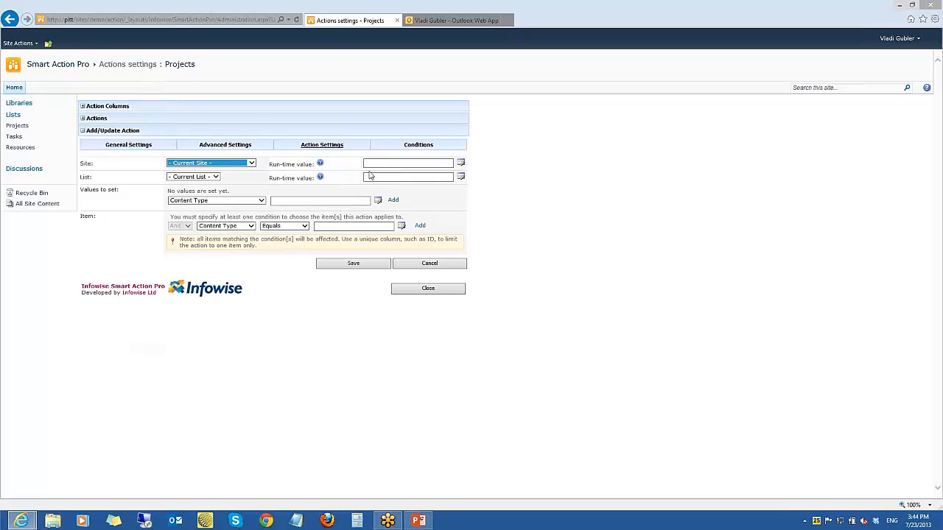
pyautogui.click(461, 163)
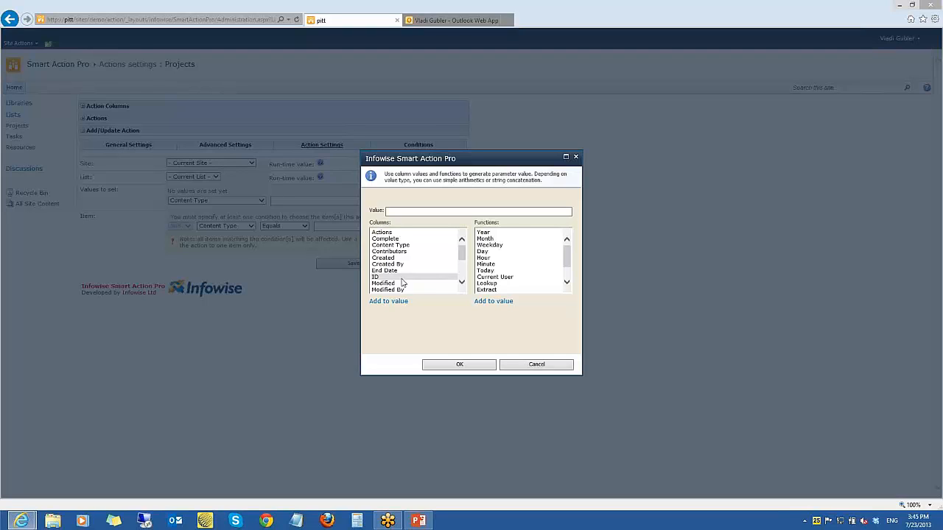
pyautogui.click(575, 158)
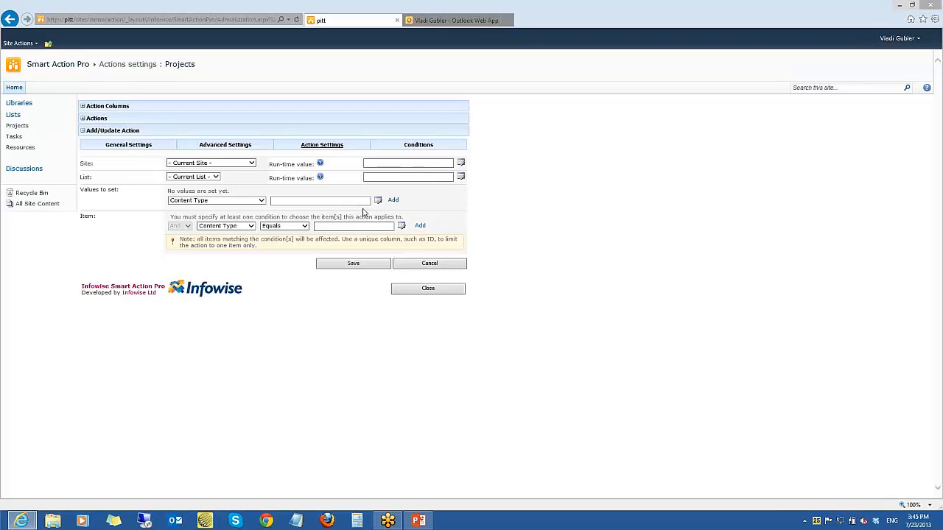
pyautogui.click(215, 179)
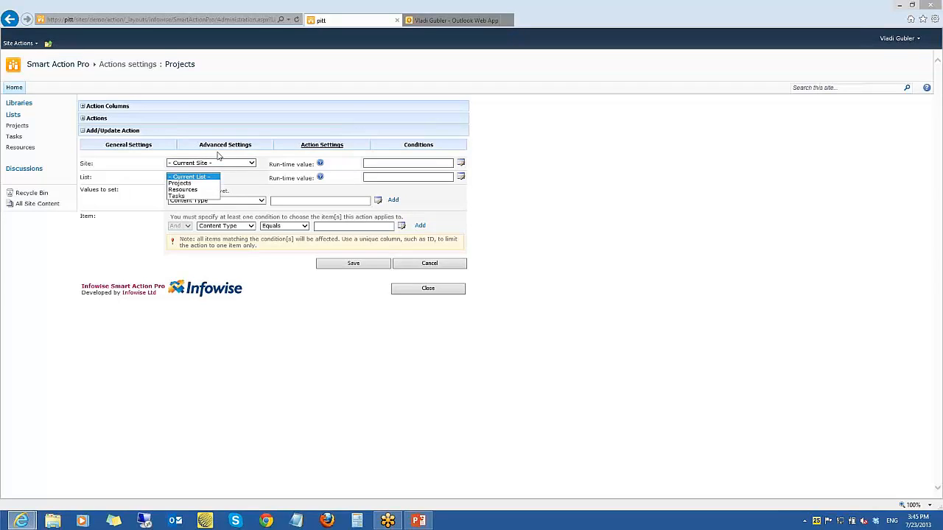
pyautogui.click(253, 181)
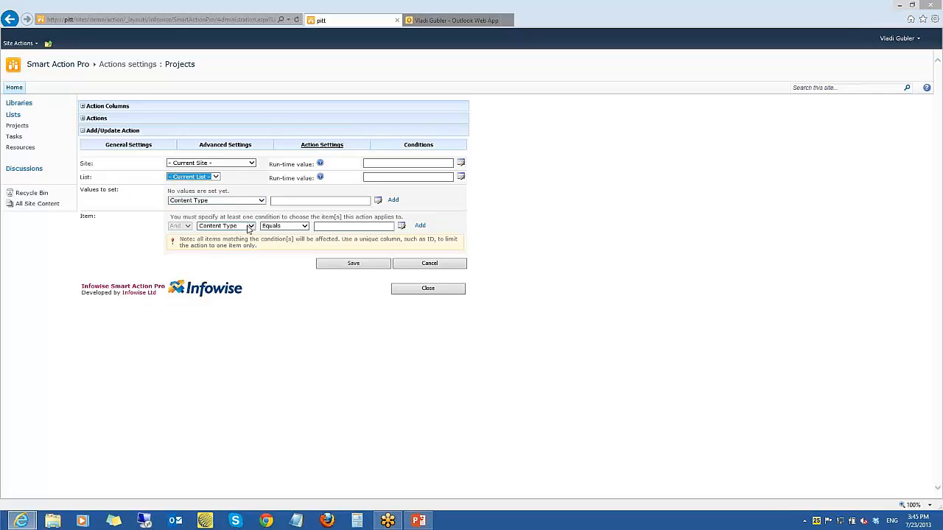
# Fill in the item condition so the update targets the item whose ID equals [ID]
pyautogui.click(251, 226)
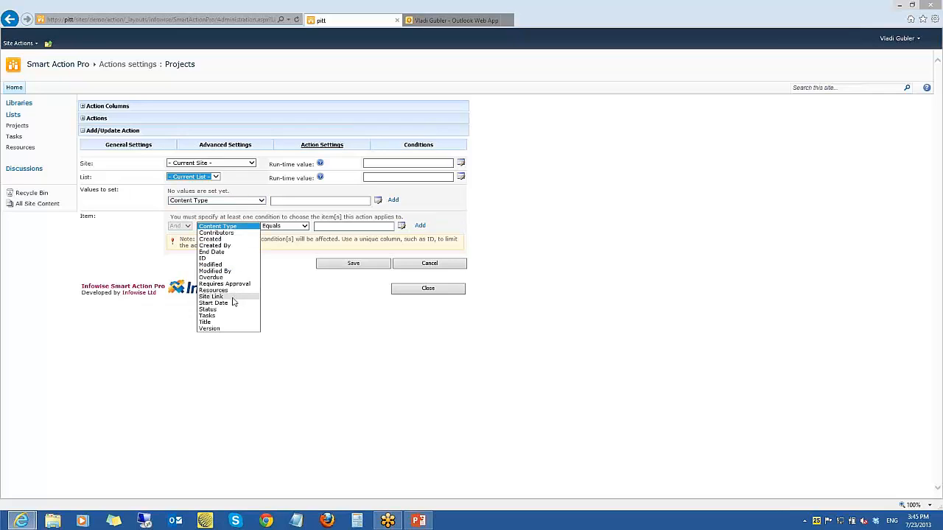
pyautogui.click(212, 257)
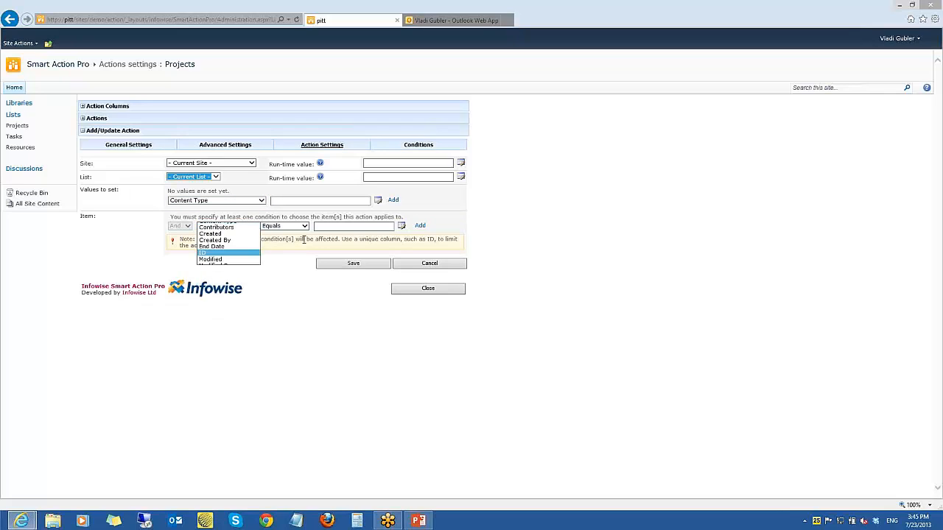
pyautogui.click(335, 227)
pyautogui.write('[ID]')
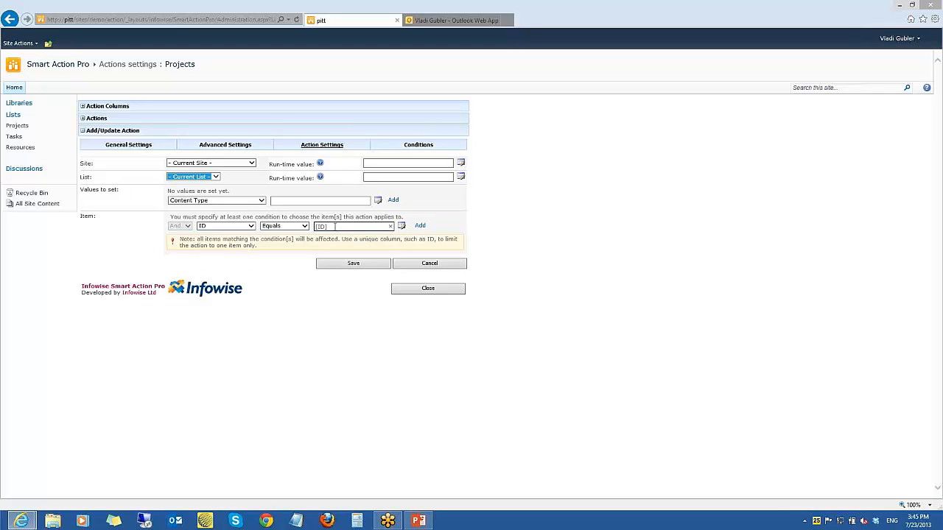
# Change the item condition to Status equals Completed
pyautogui.click(251, 226)
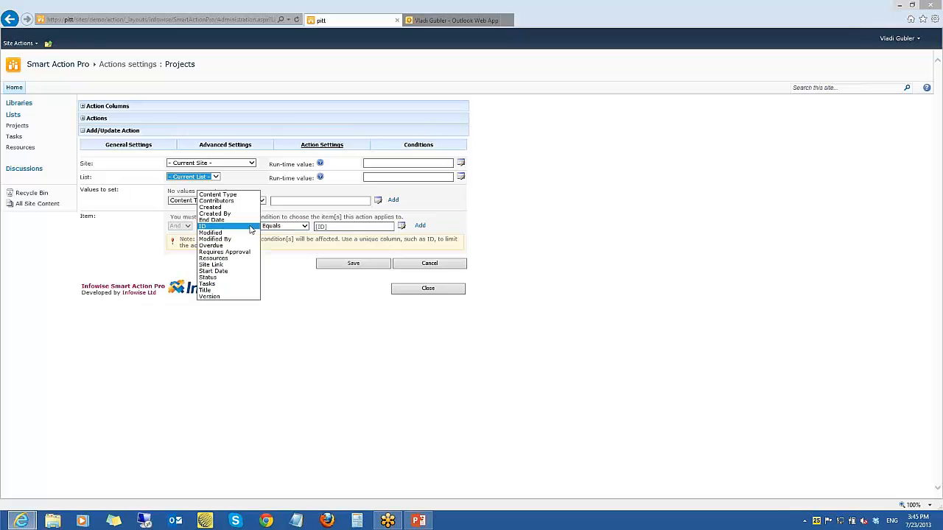
pyautogui.click(236, 277)
pyautogui.click(338, 226)
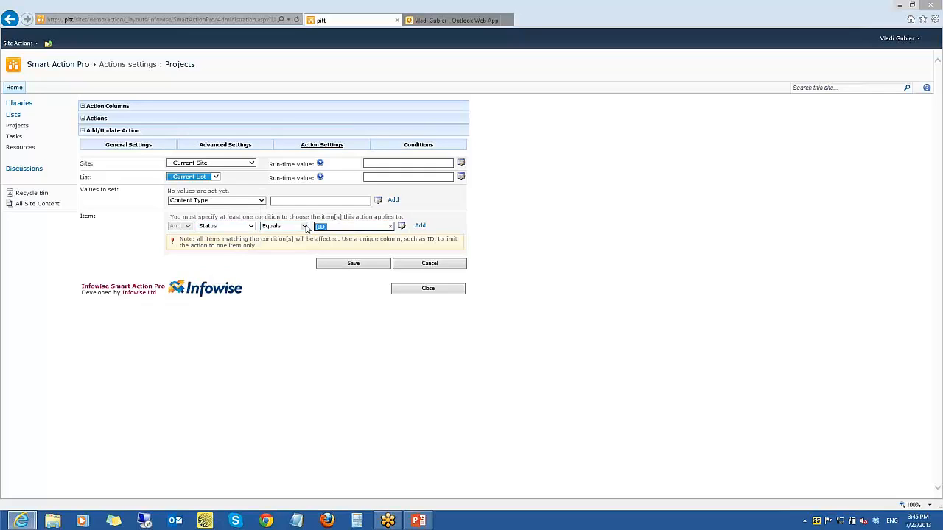
pyautogui.write('Compla')
pyautogui.write('ted')
# Examine the columns available under Values to set, and the columns and functions offered for building a value
pyautogui.click(217, 202)
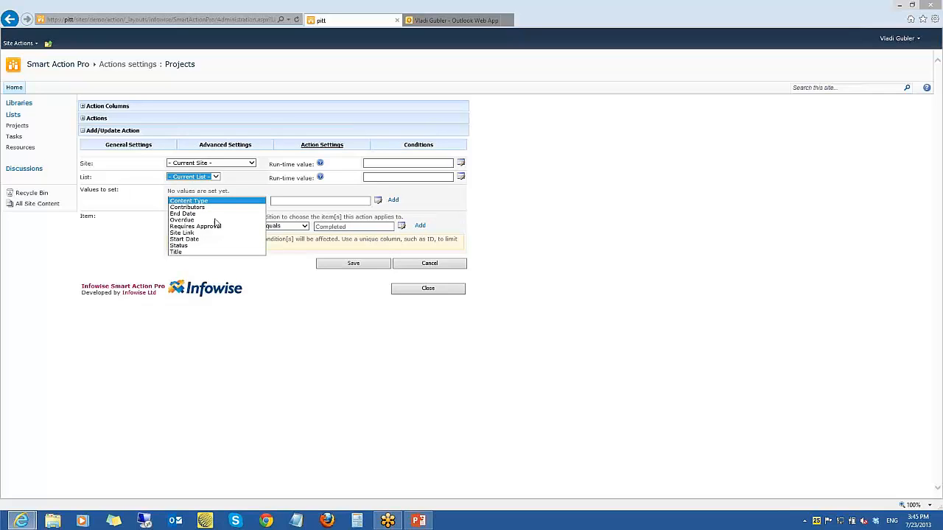
pyautogui.click(331, 204)
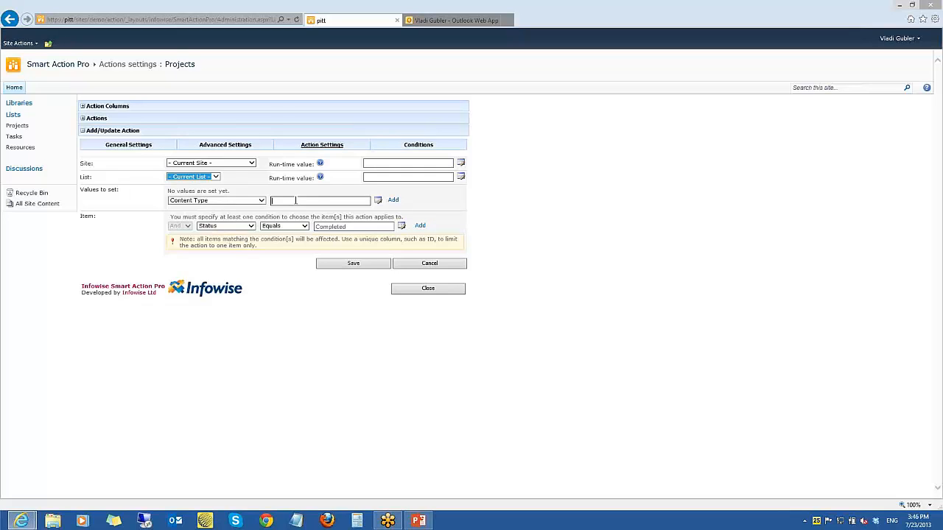
pyautogui.click(378, 200)
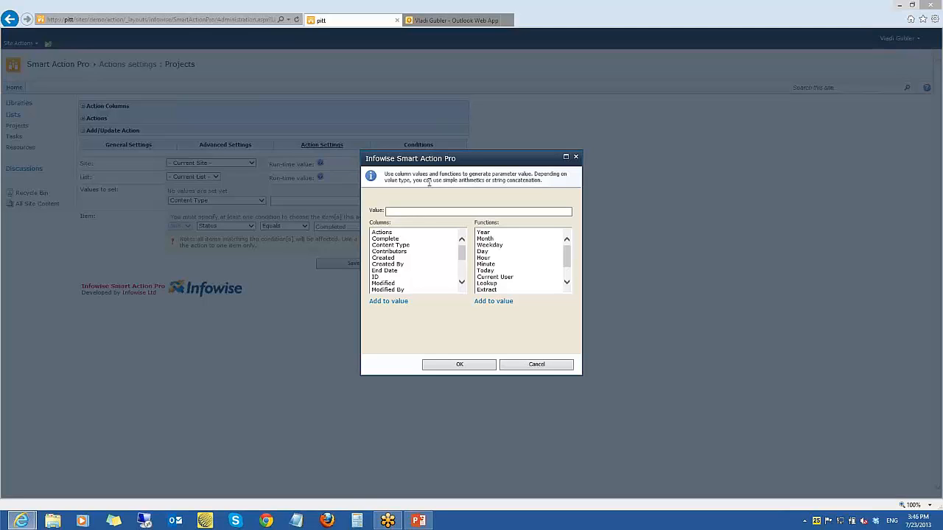
pyautogui.click(575, 156)
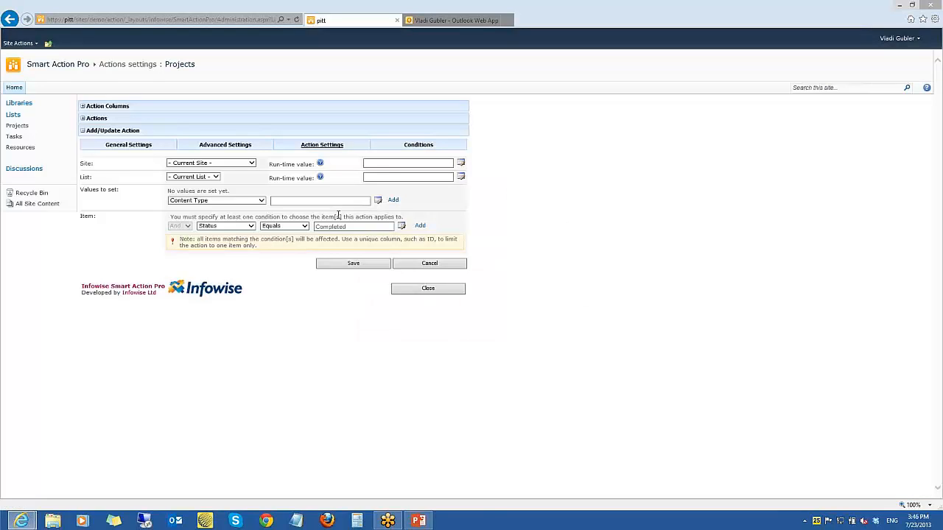
# Open the existing Create group action for editing and examine its Active Directory action settings
pyautogui.click(82, 130)
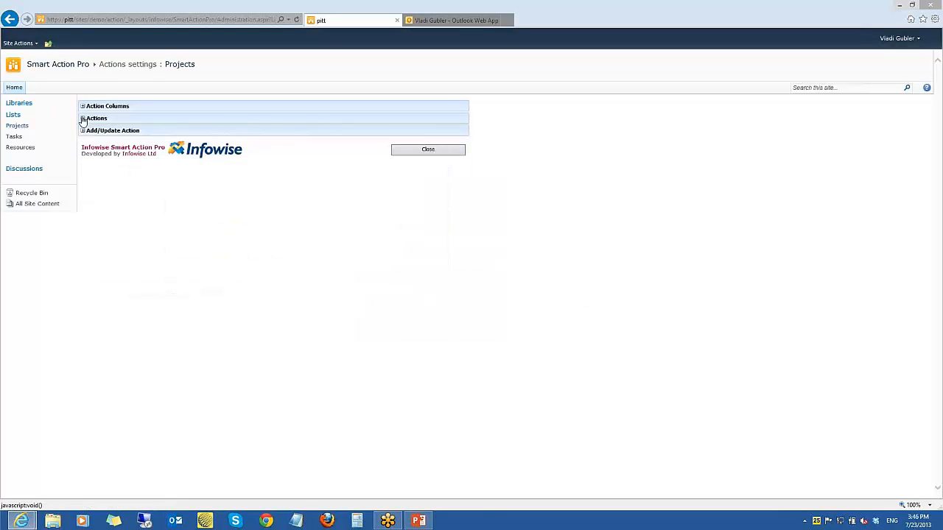
pyautogui.click(83, 106)
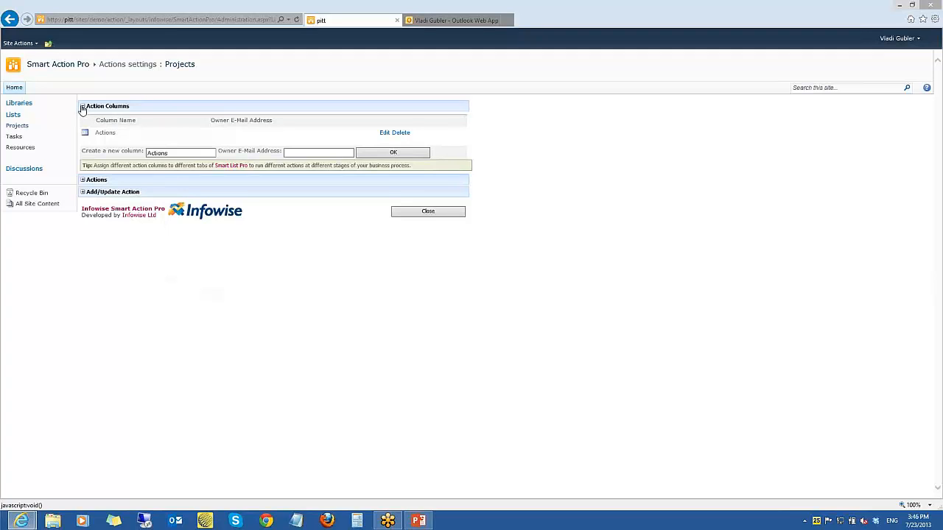
pyautogui.click(82, 107)
pyautogui.click(83, 119)
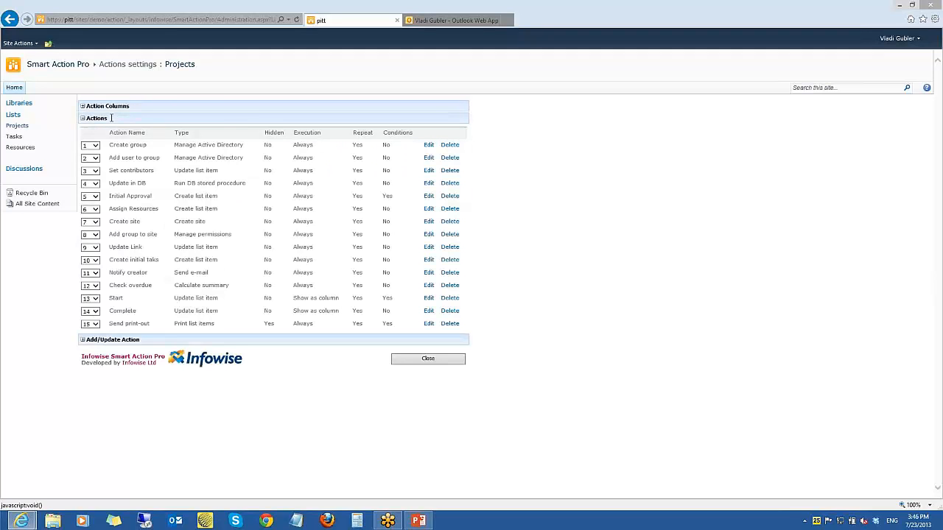
pyautogui.click(429, 145)
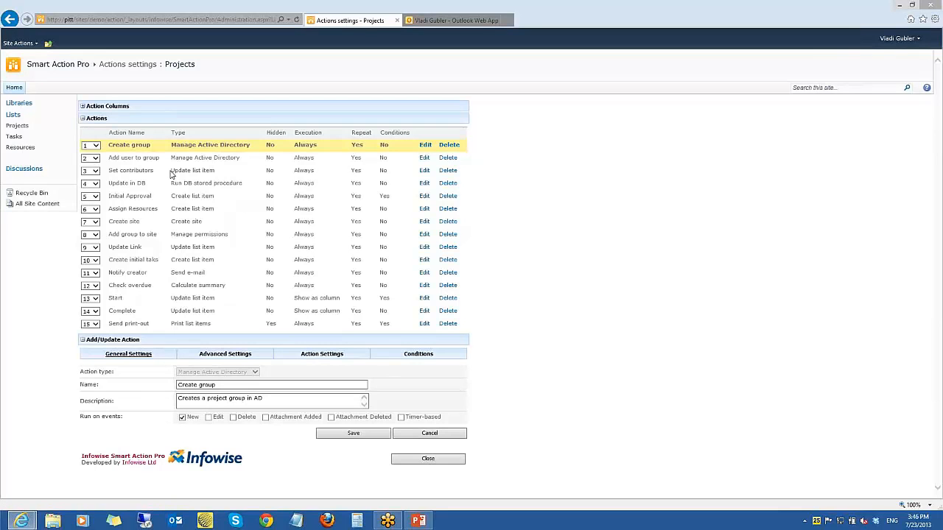
pyautogui.click(82, 119)
pyautogui.click(297, 147)
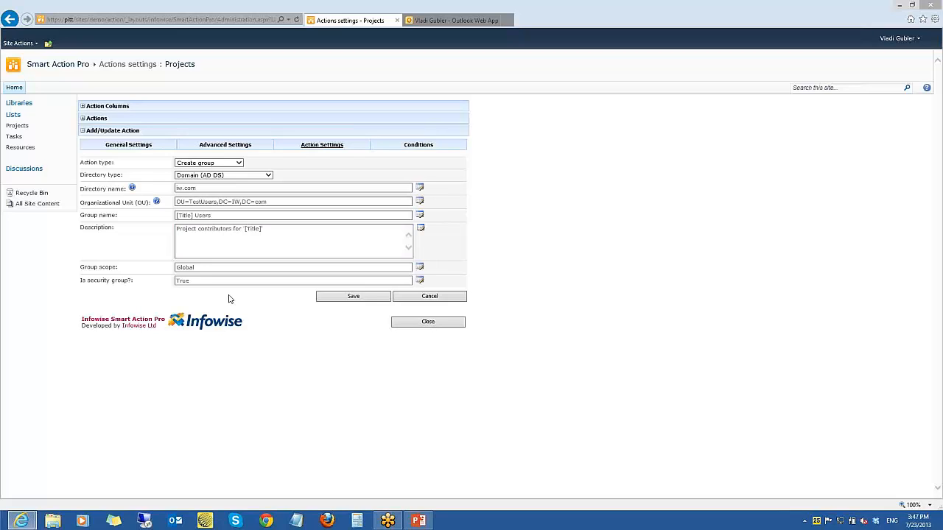
# Return to the Projects list, view the Webinar item's context menu, and select the Webinar, Demo System and Sales Quote items
pyautogui.click(182, 65)
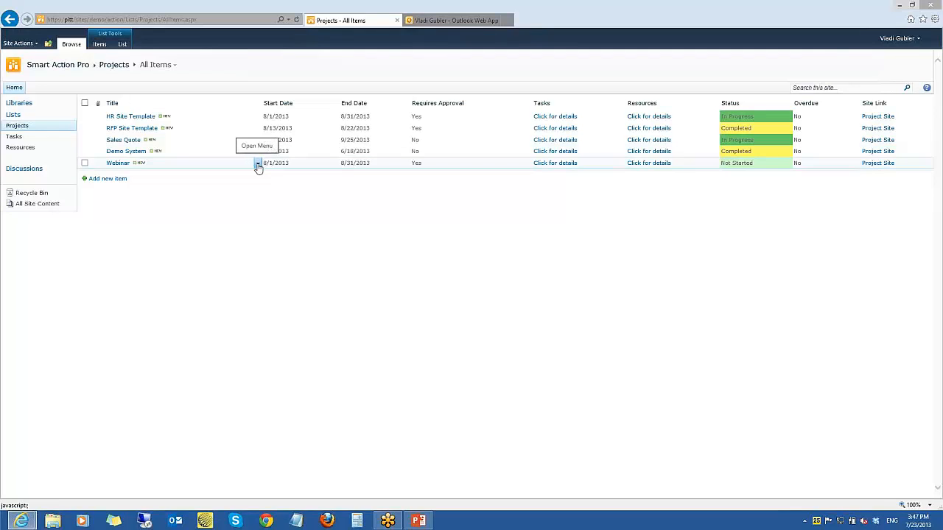
pyautogui.click(257, 164)
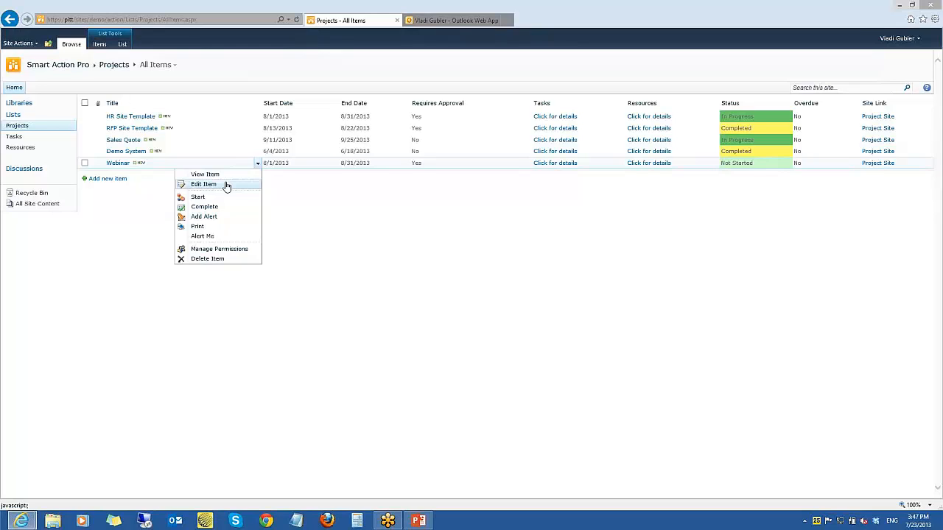
pyautogui.click(84, 162)
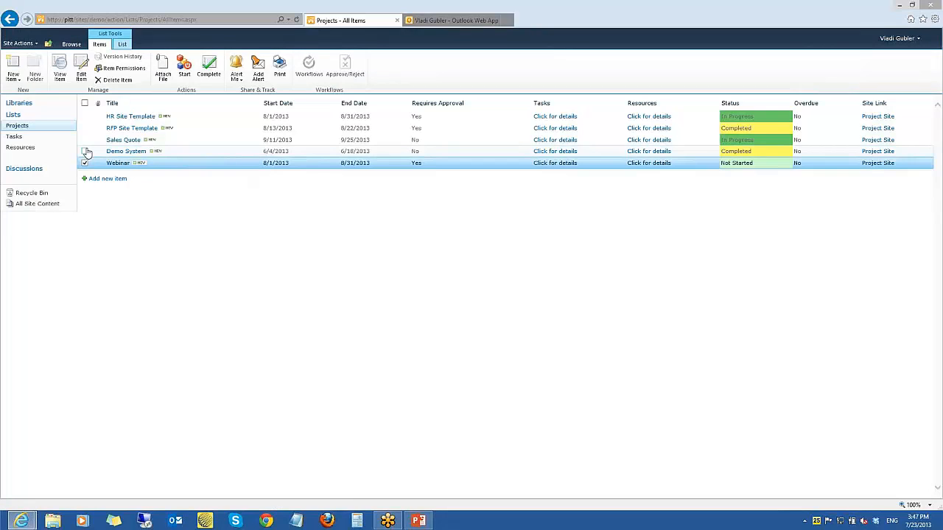
pyautogui.click(85, 151)
pyautogui.click(84, 140)
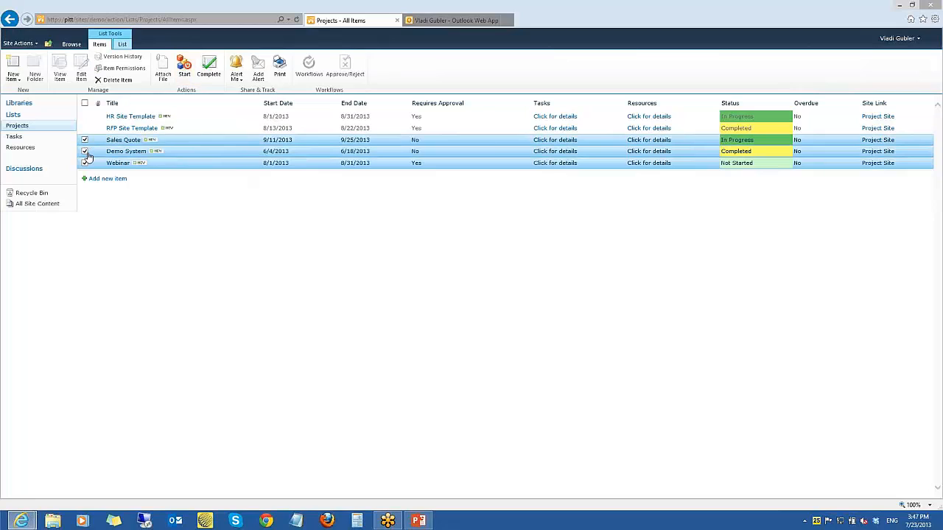
# Deselect the Demo System and Sales Quote items, and run the Start action on the Webinar item
pyautogui.click(85, 151)
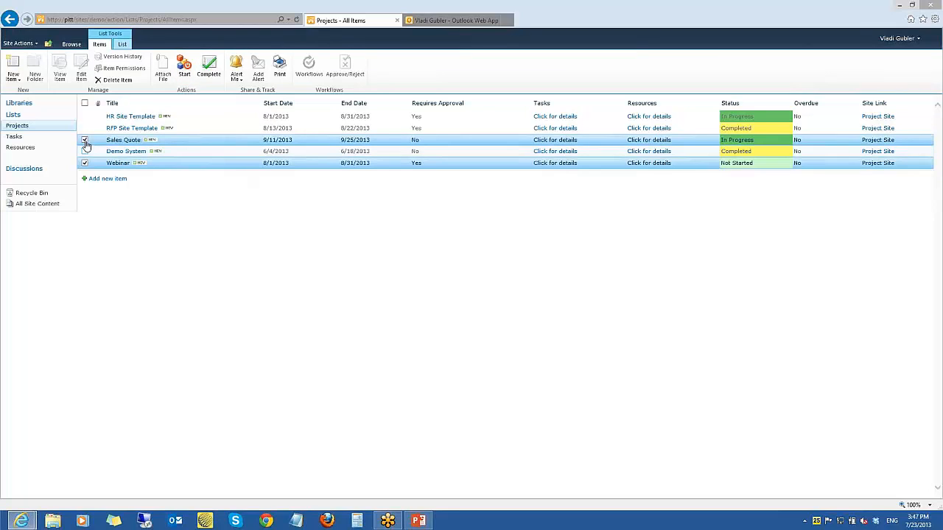
pyautogui.click(85, 140)
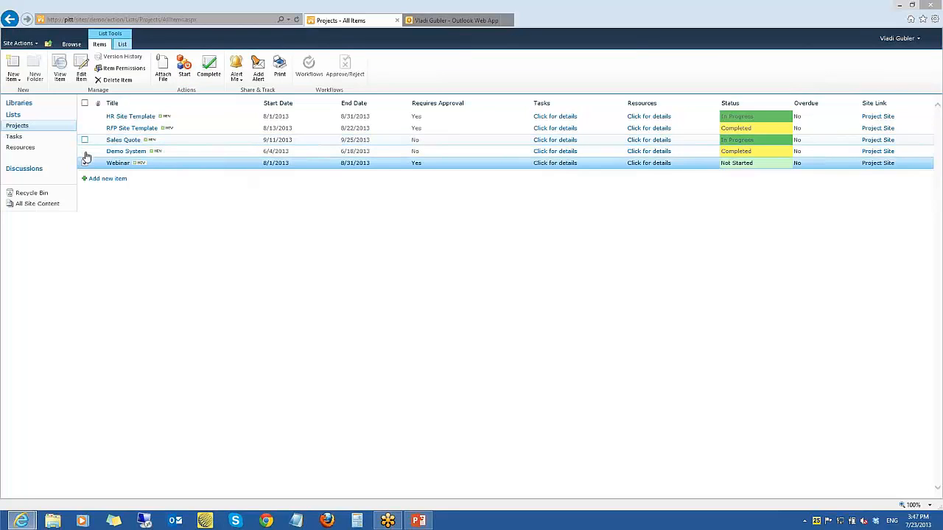
pyautogui.click(171, 70)
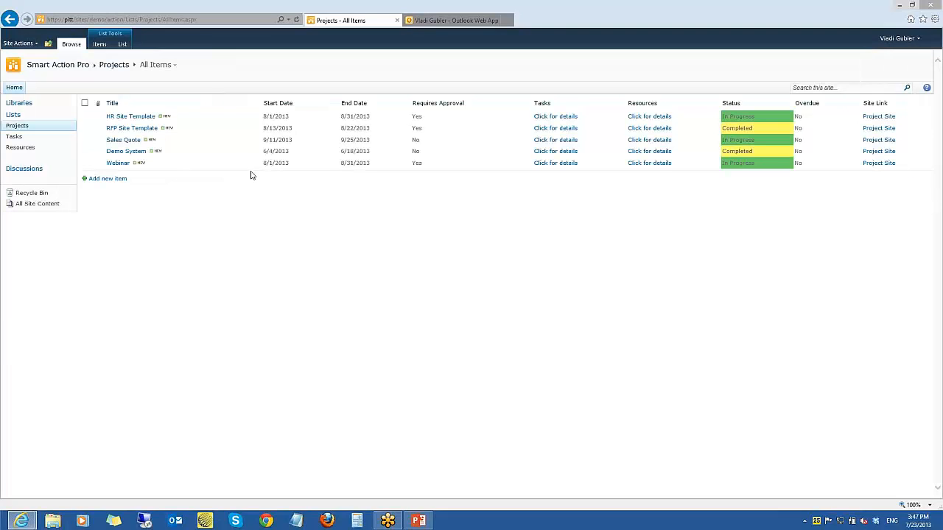
# Run the Complete action on the Webinar item and open the Summary of 'Webinar' e-mail in Outlook Web App
pyautogui.click(213, 168)
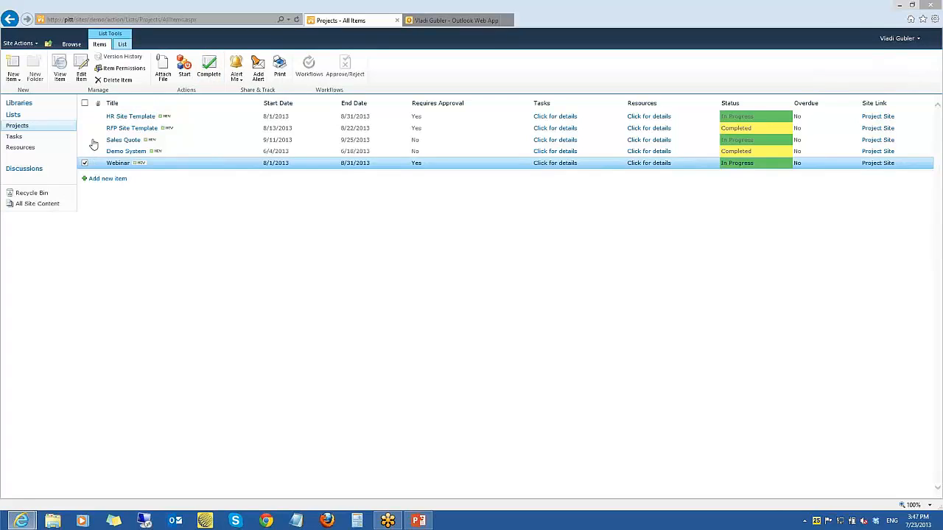
pyautogui.click(208, 68)
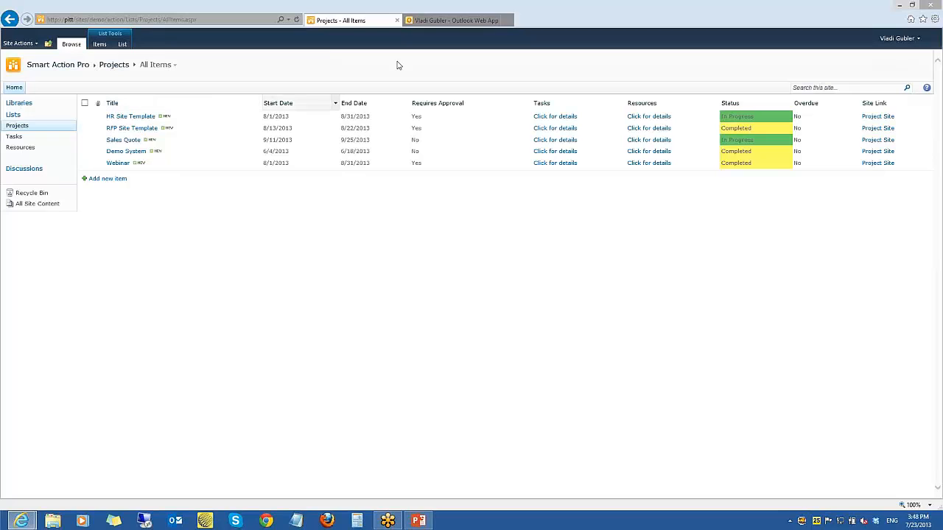
pyautogui.click(436, 22)
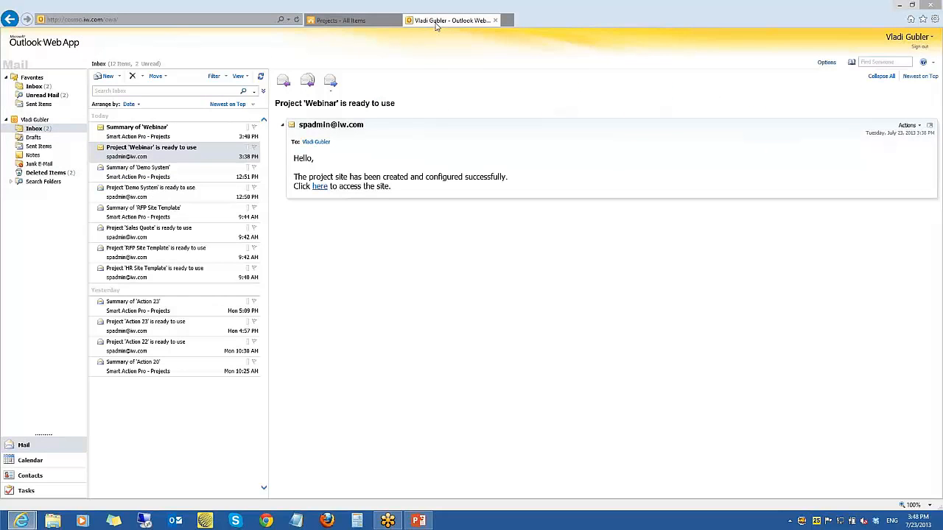
pyautogui.click(193, 133)
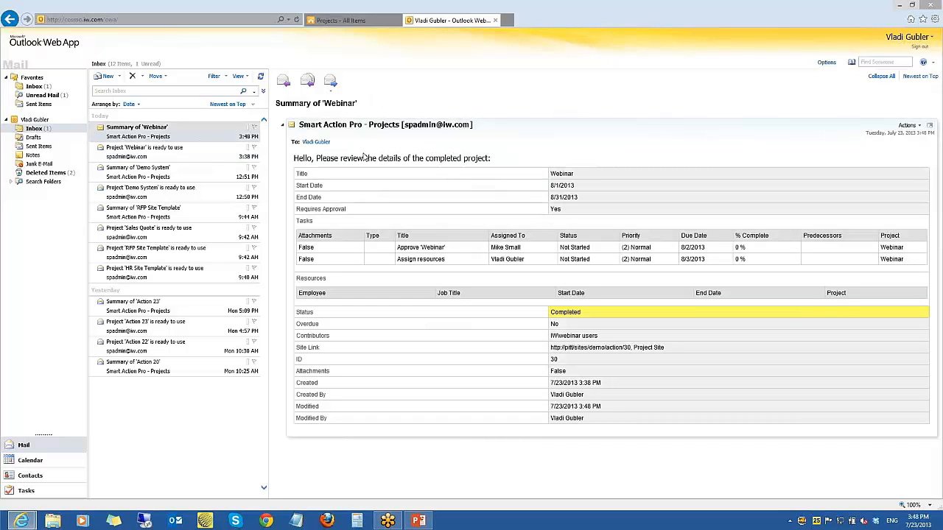
# Open the Projects list's actions settings and examine the Start action's advanced settings, action settings and conditions
pyautogui.click(358, 21)
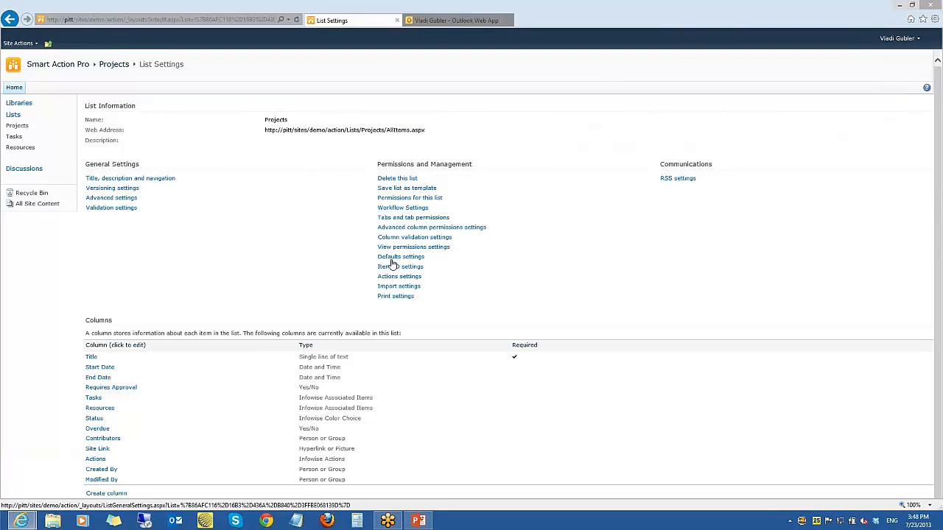
pyautogui.click(399, 276)
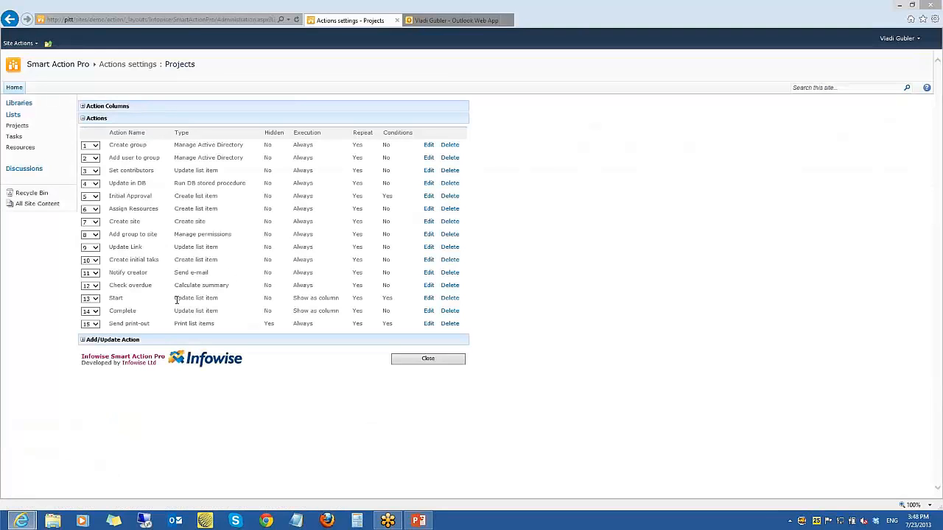
pyautogui.click(429, 298)
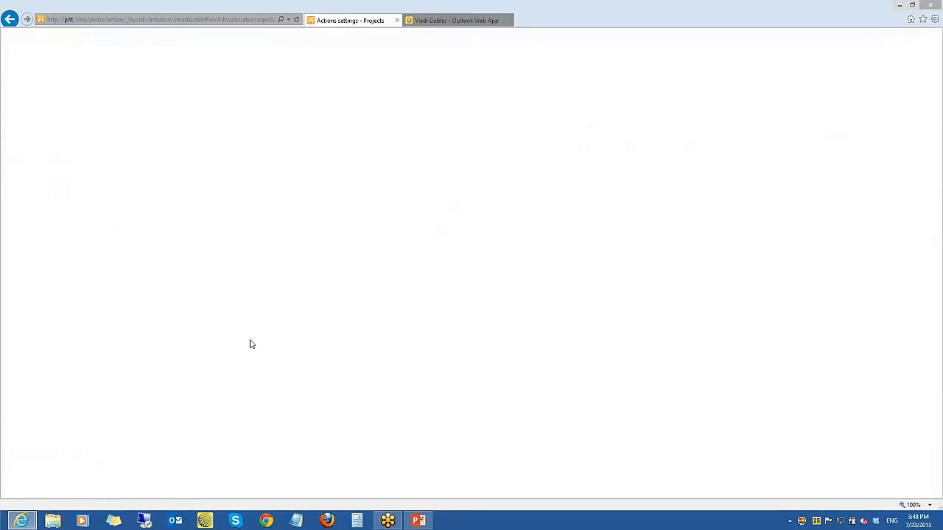
pyautogui.click(236, 354)
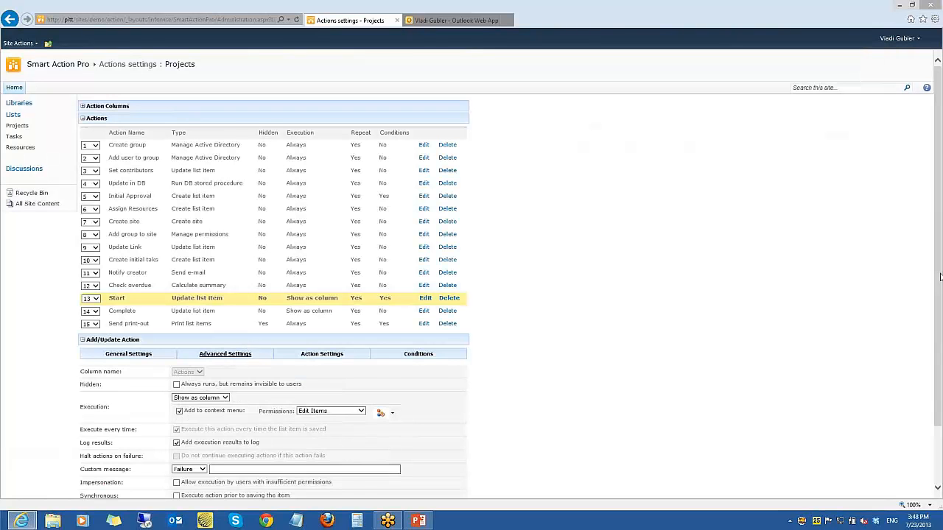
pyautogui.moveTo(939, 276); pyautogui.dragTo(941, 335)
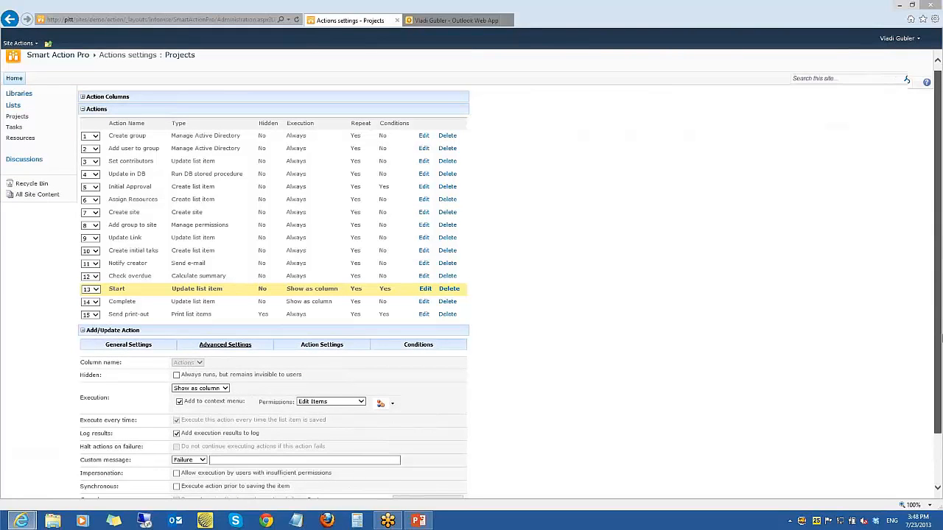
pyautogui.scroll(-2, 762, 333)
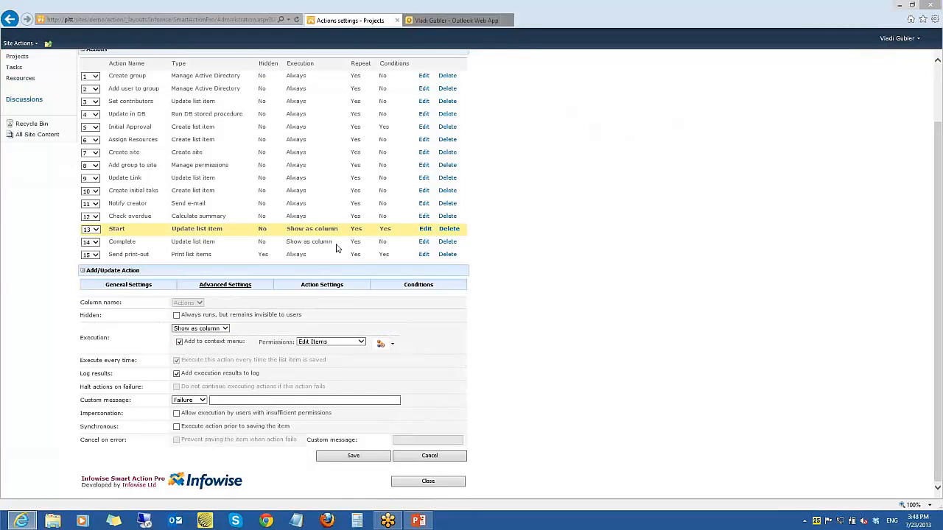
pyautogui.click(321, 286)
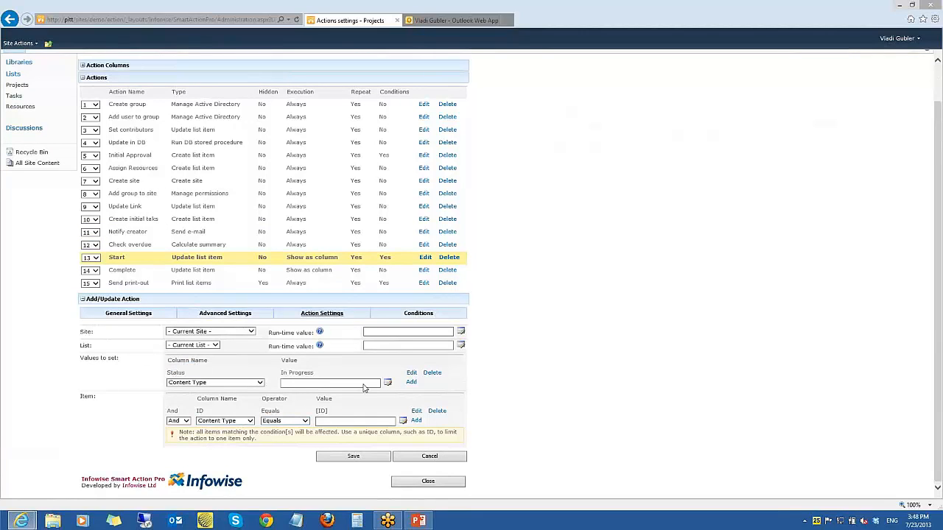
pyautogui.click(404, 314)
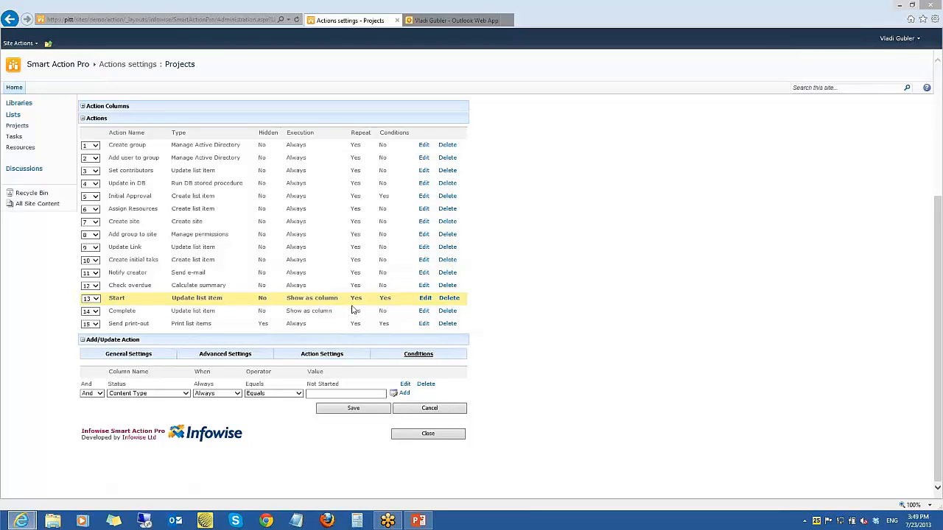
# Open the Send print-out action for editing and examine its conditions and its e-mail print settings
pyautogui.click(424, 324)
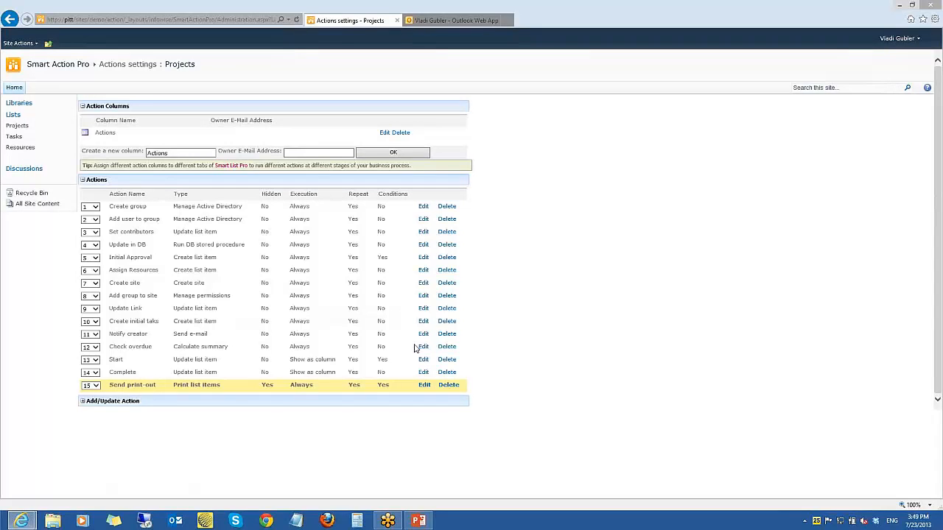
pyautogui.click(418, 354)
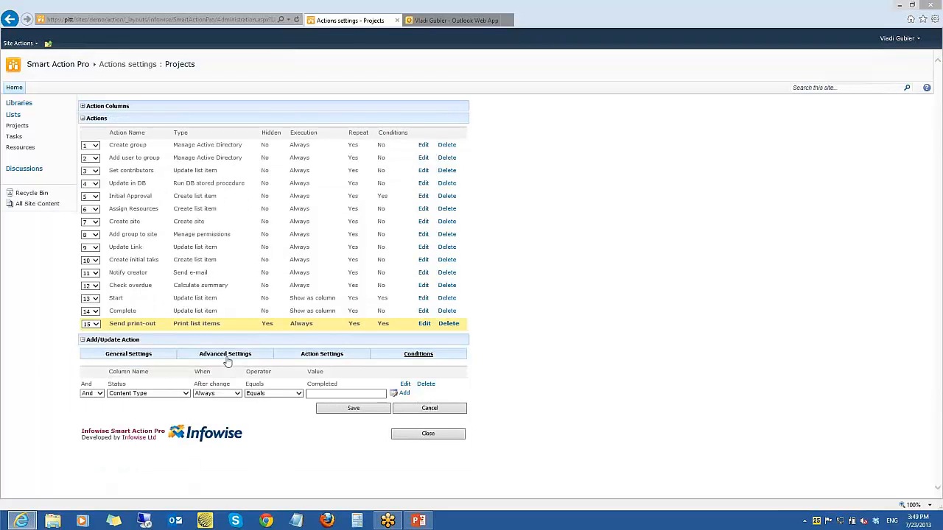
pyautogui.moveTo(87, 383); pyautogui.dragTo(119, 387)
pyautogui.click(321, 356)
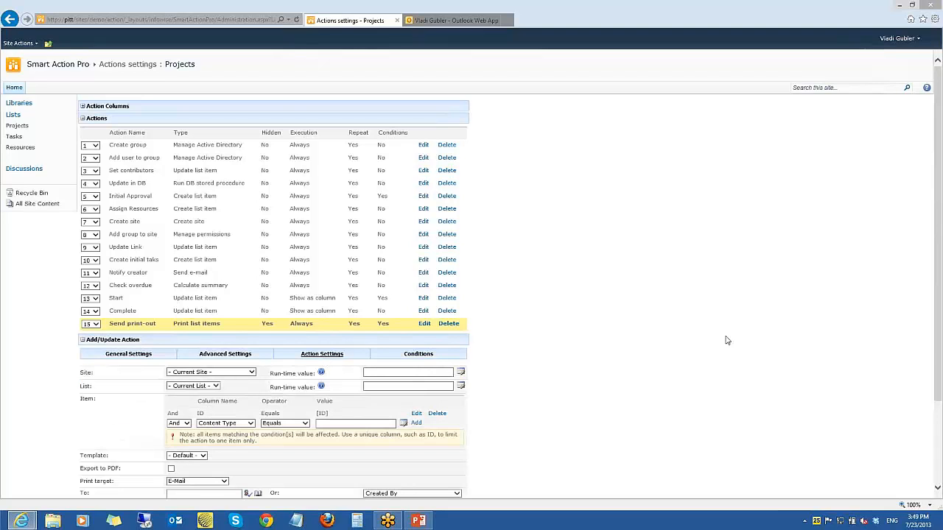
pyautogui.moveTo(939, 350); pyautogui.dragTo(938, 455)
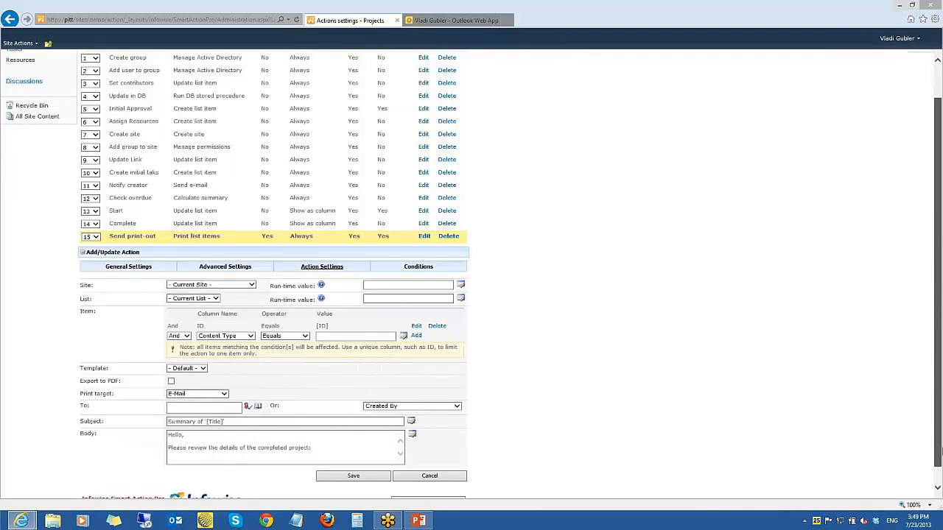
pyautogui.scroll(-1, 226, 263)
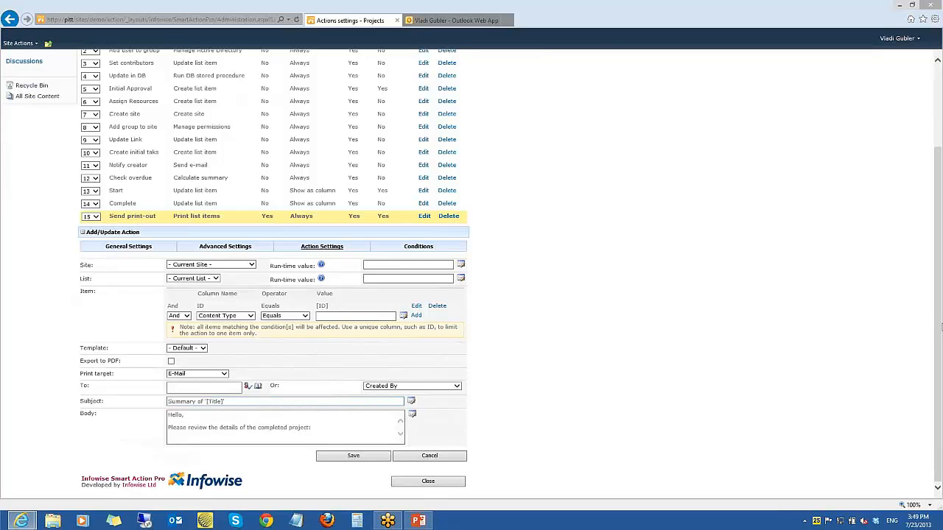
pyautogui.moveTo(940, 325); pyautogui.dragTo(941, 212)
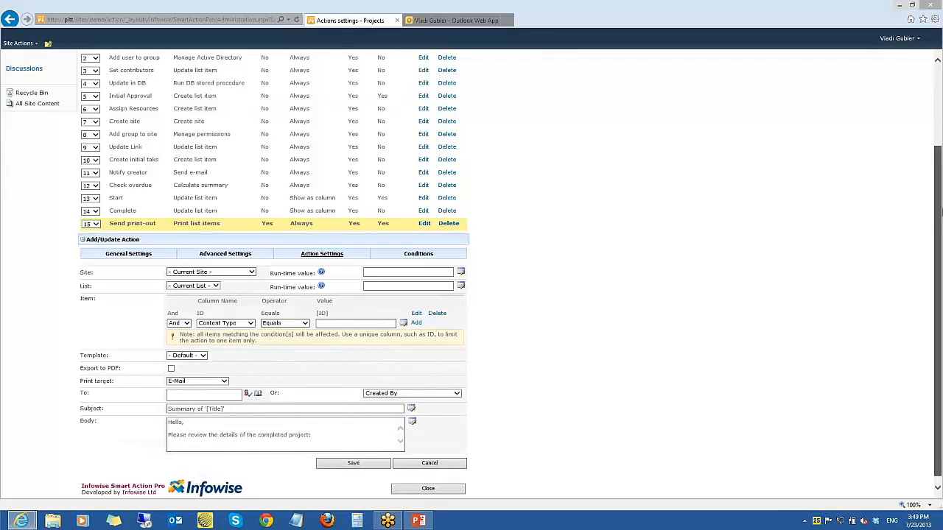
pyautogui.scroll(3, 595, 211)
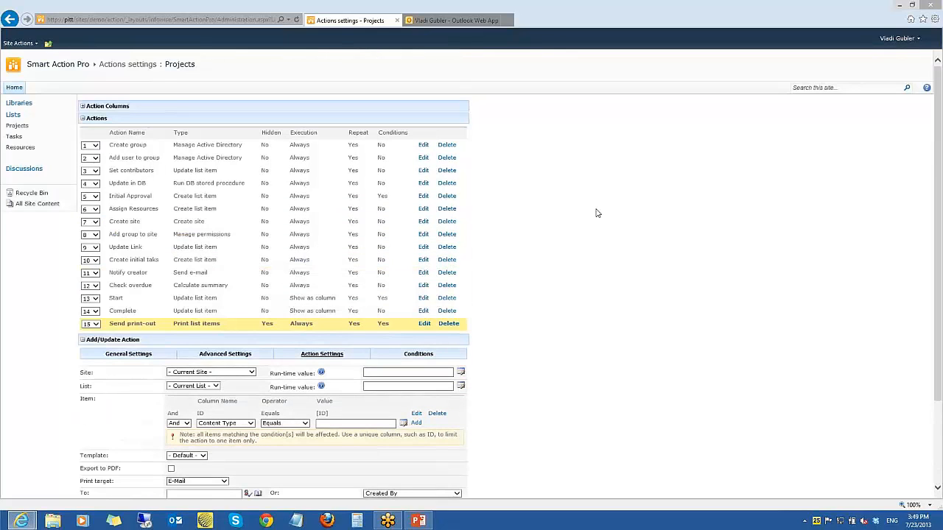
# Edit the Webinar project, try to add a resource with employee account test2 and job title tester, and close both forms
pyautogui.click(16, 127)
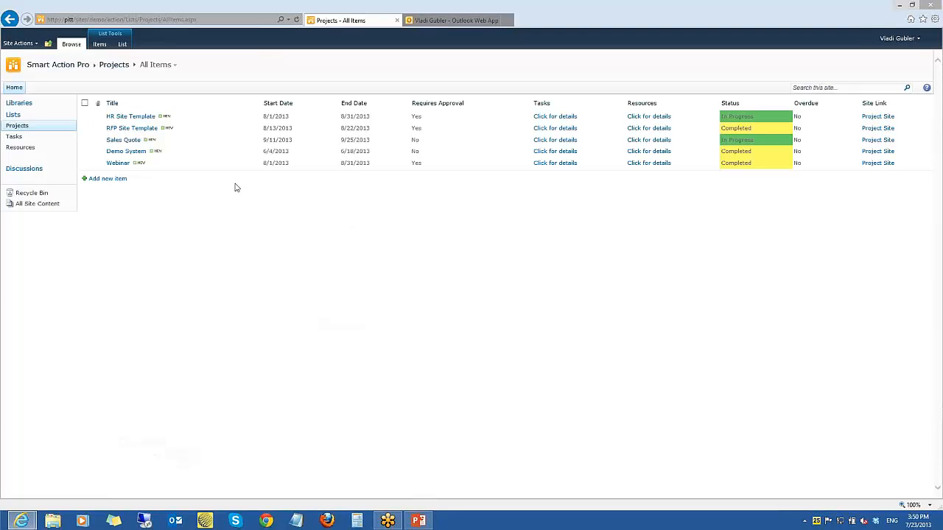
pyautogui.click(257, 163)
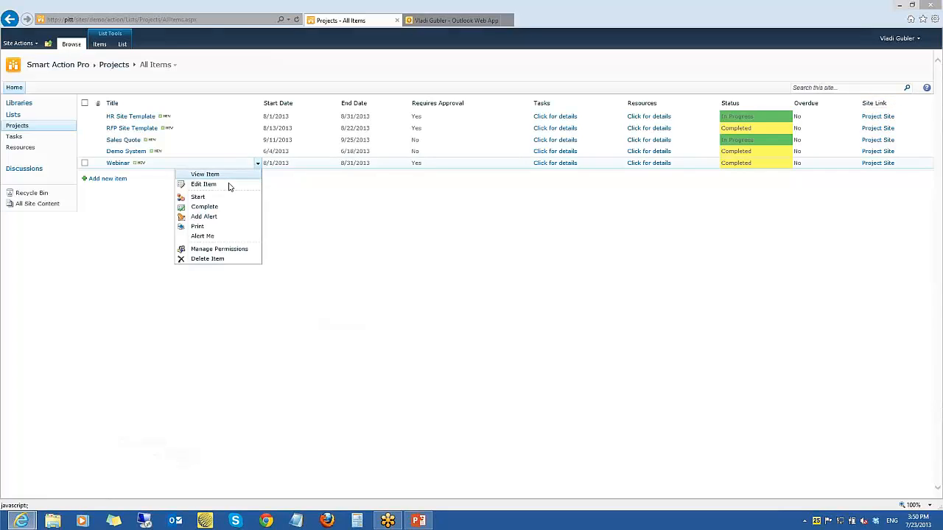
pyautogui.click(229, 187)
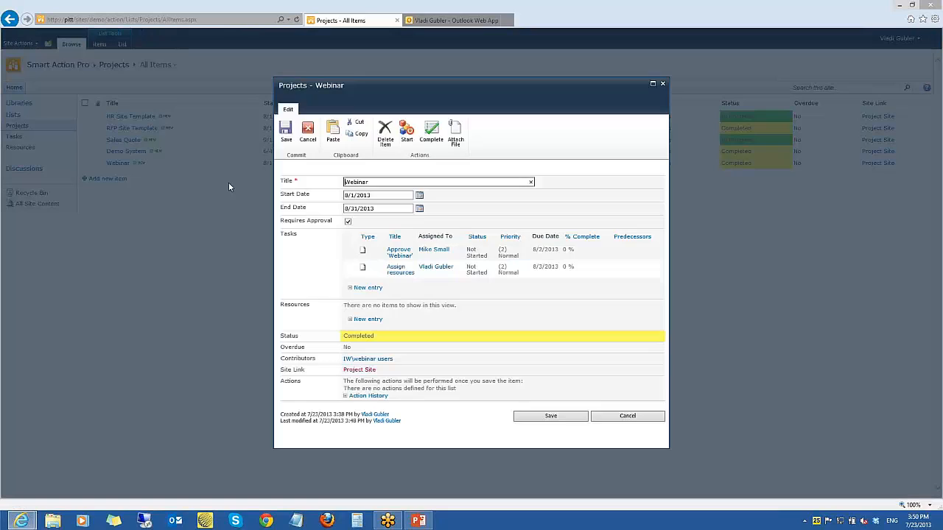
pyautogui.click(367, 319)
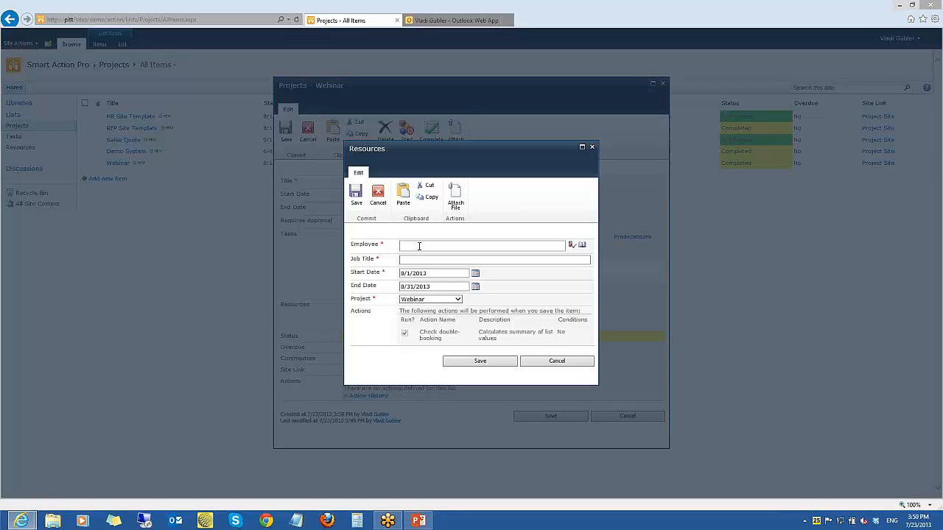
pyautogui.write('test2')
pyautogui.click(571, 245)
pyautogui.click(455, 261)
pyautogui.write('test')
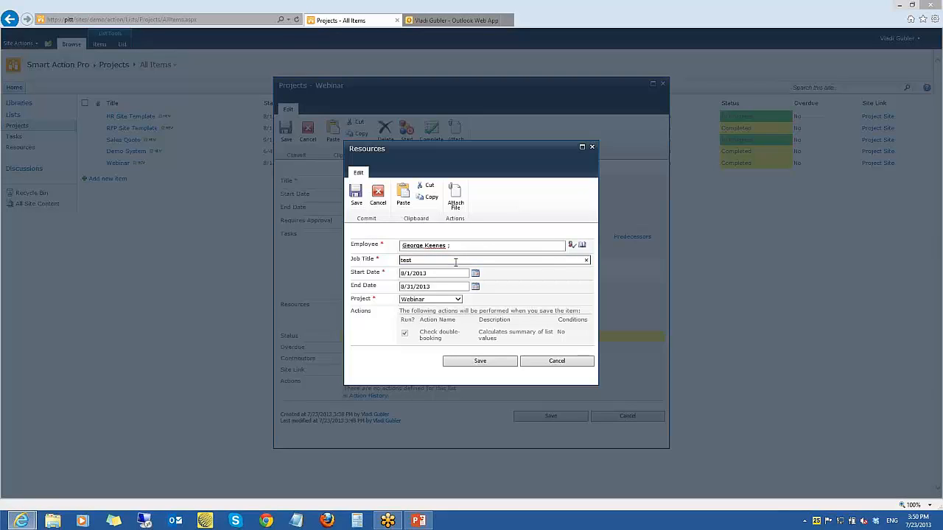
pyautogui.write('er')
pyautogui.click(479, 361)
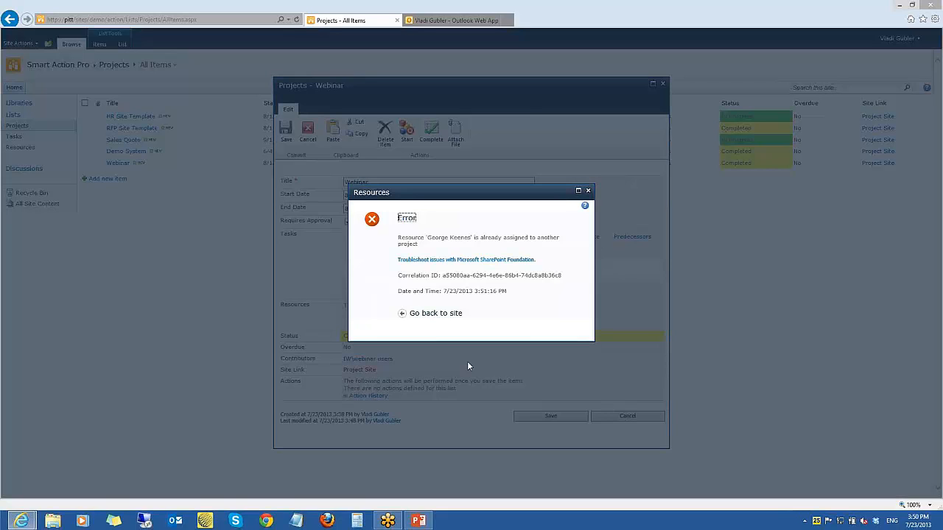
pyautogui.click(587, 190)
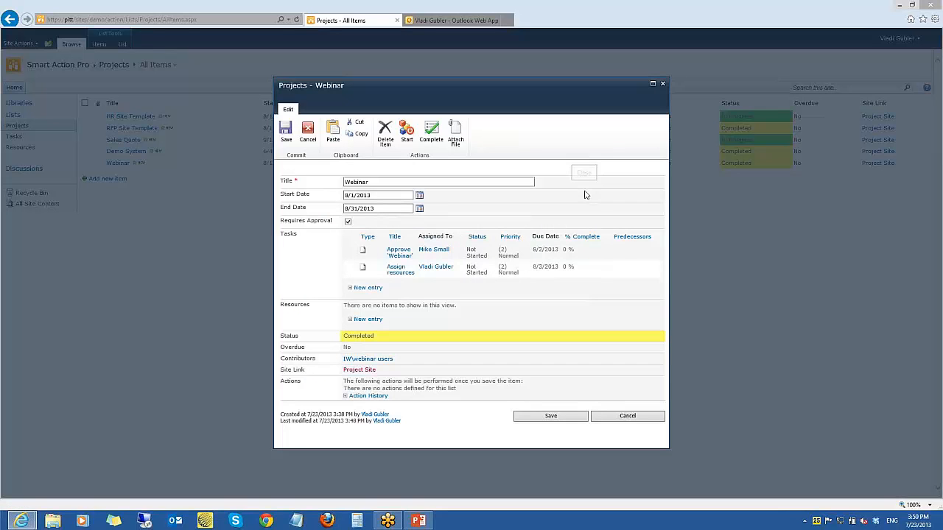
pyautogui.click(662, 83)
# Open the Resources list's actions settings and examine the Check double-booking action's advanced settings and action settings
pyautogui.click(31, 152)
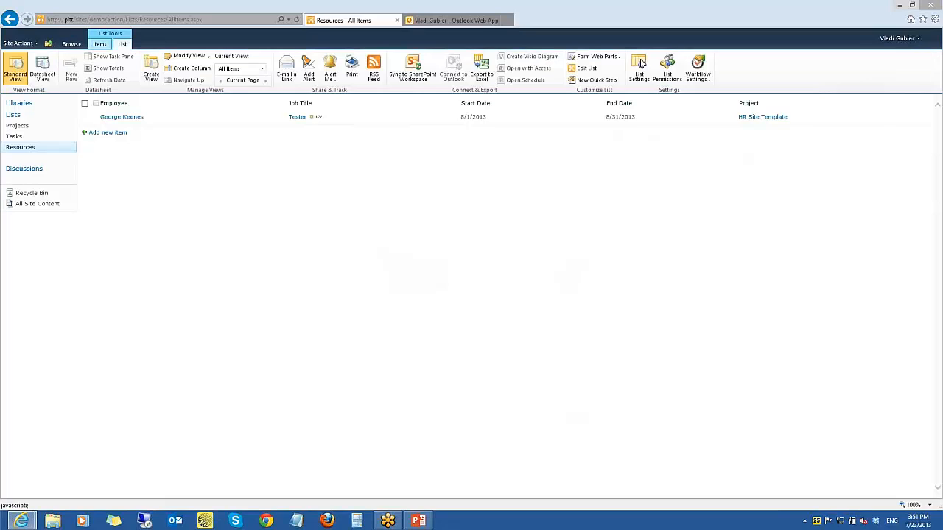
pyautogui.click(640, 66)
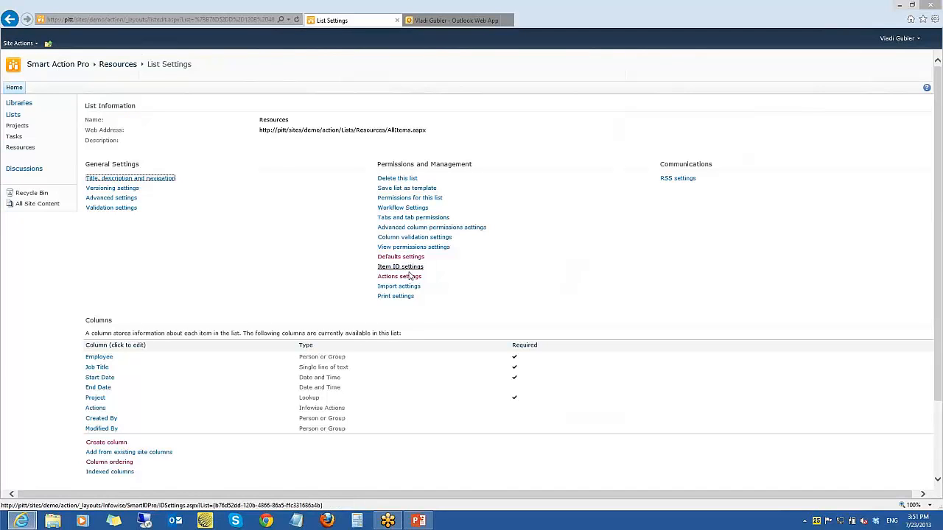
pyautogui.click(399, 276)
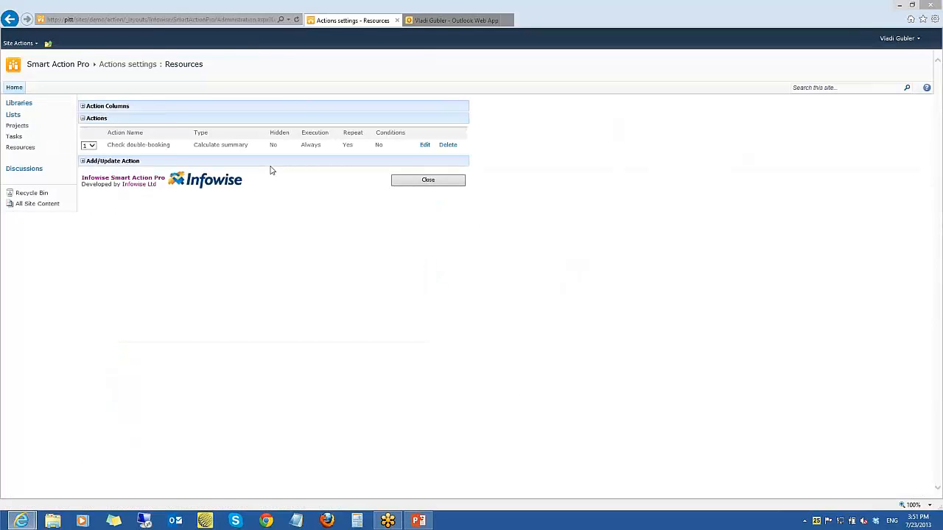
pyautogui.click(425, 146)
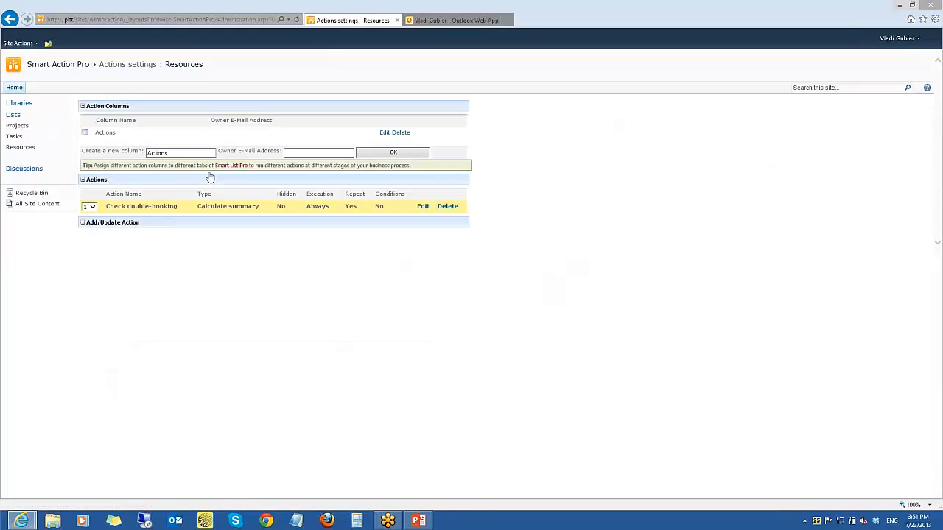
pyautogui.click(210, 176)
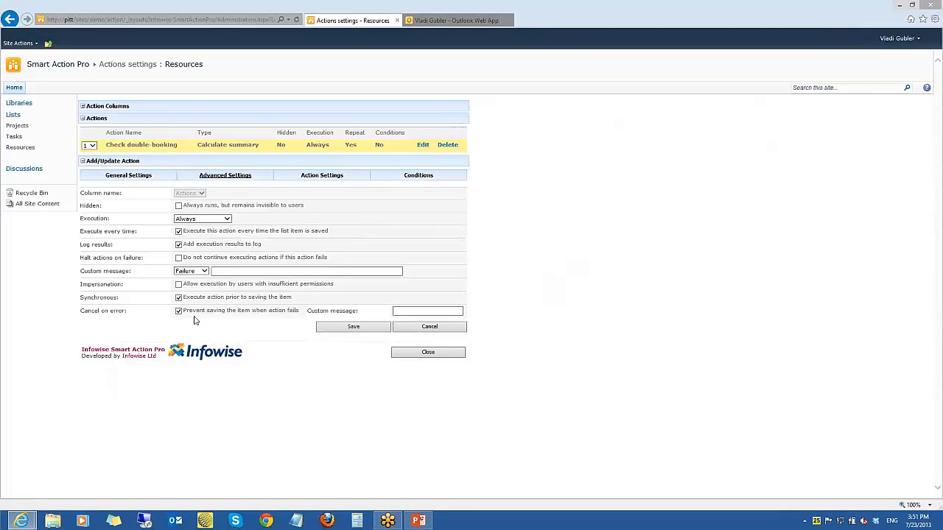
pyautogui.click(305, 177)
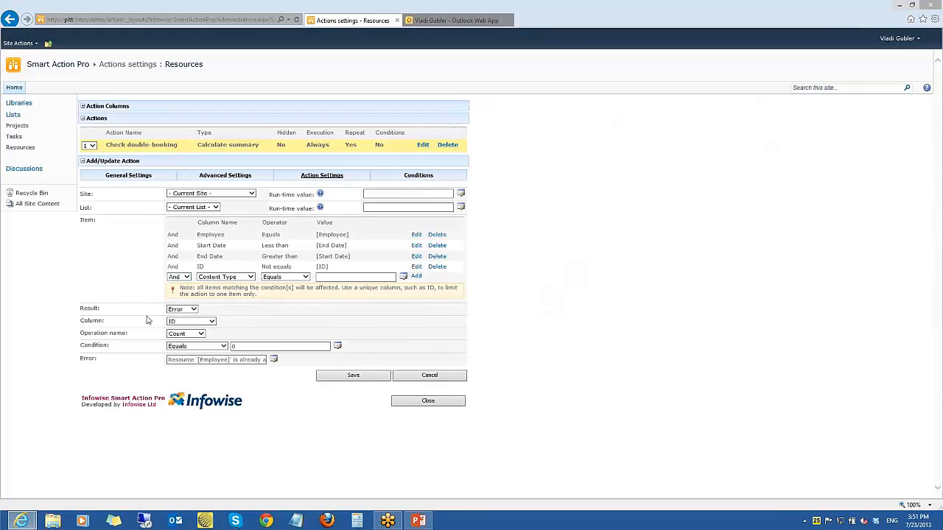
# Examine the Check double-booking action's full error message and its advanced settings
pyautogui.click(168, 359)
pyautogui.moveTo(169, 359); pyautogui.dragTo(266, 361)
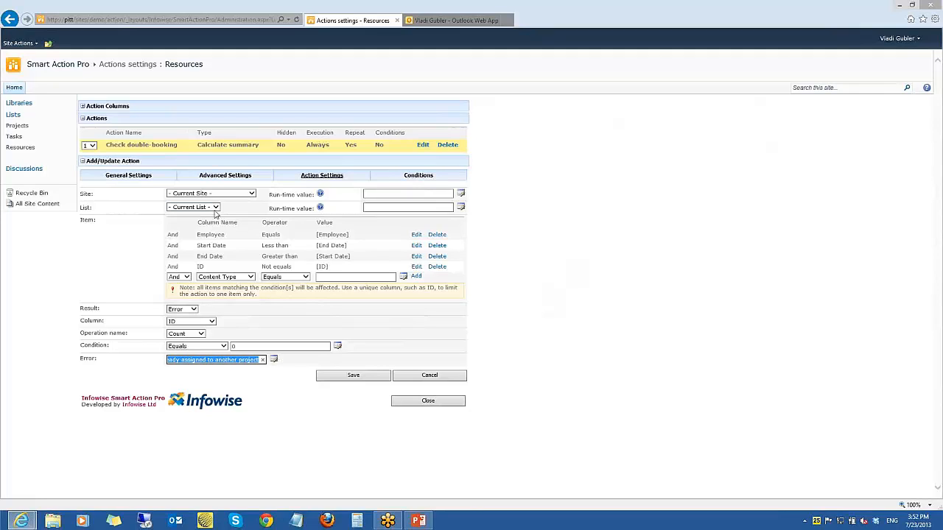
pyautogui.click(224, 177)
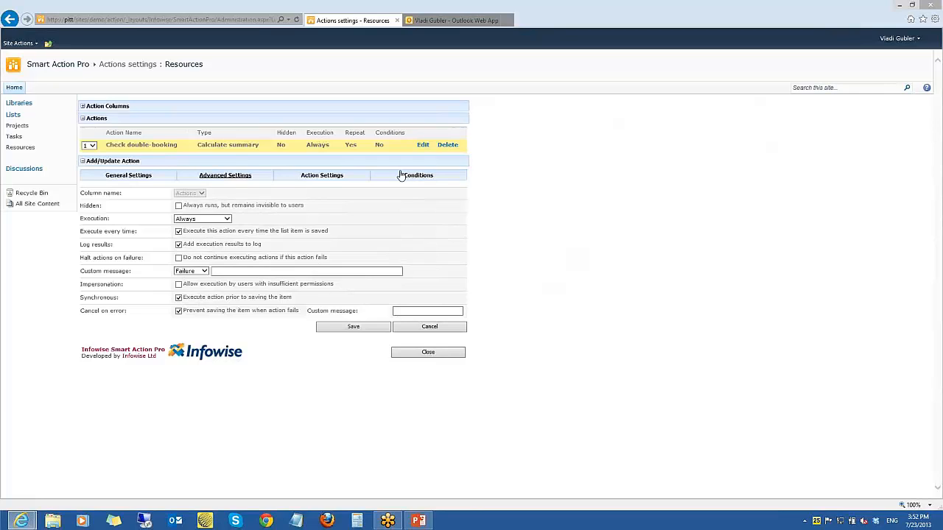
# Open the Projects list, view the actions offered on a new project's form, and close the form without saving
pyautogui.click(17, 127)
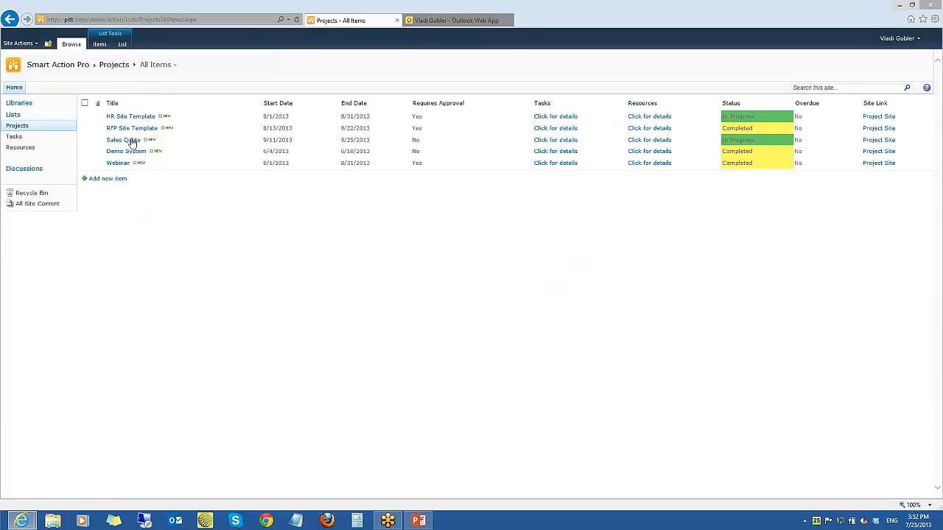
pyautogui.click(105, 184)
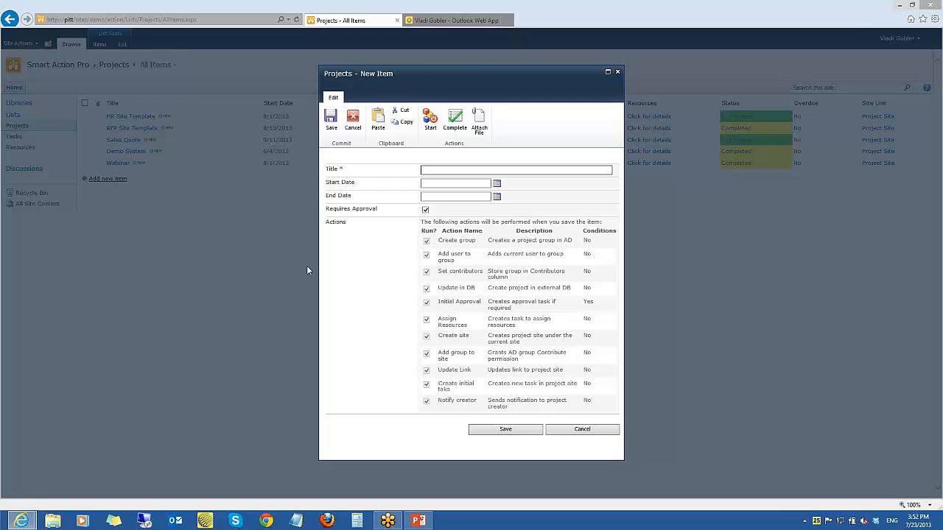
pyautogui.click(617, 74)
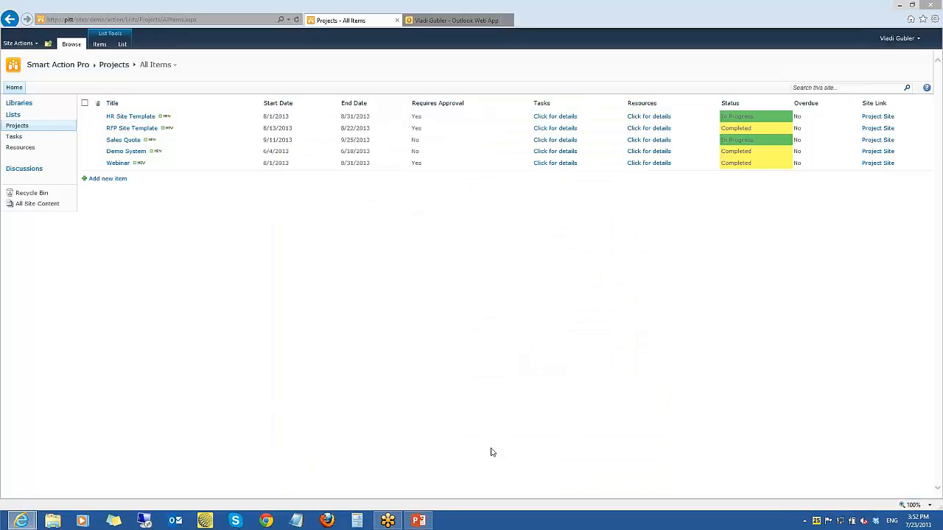
# Switch to the PowerPoint slide show and advance from the Demo slide to the Summary slide
pyautogui.click(417, 521)
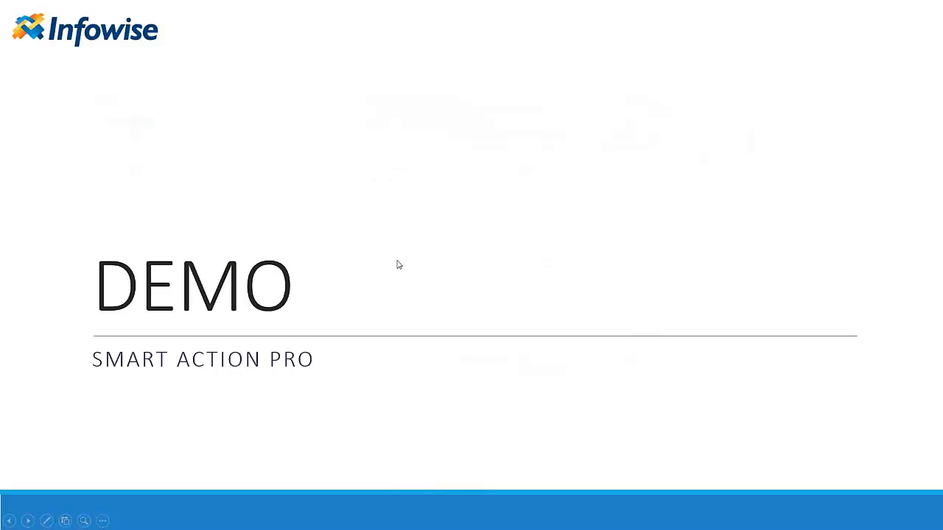
pyautogui.click(398, 265)
pyautogui.click(398, 264)
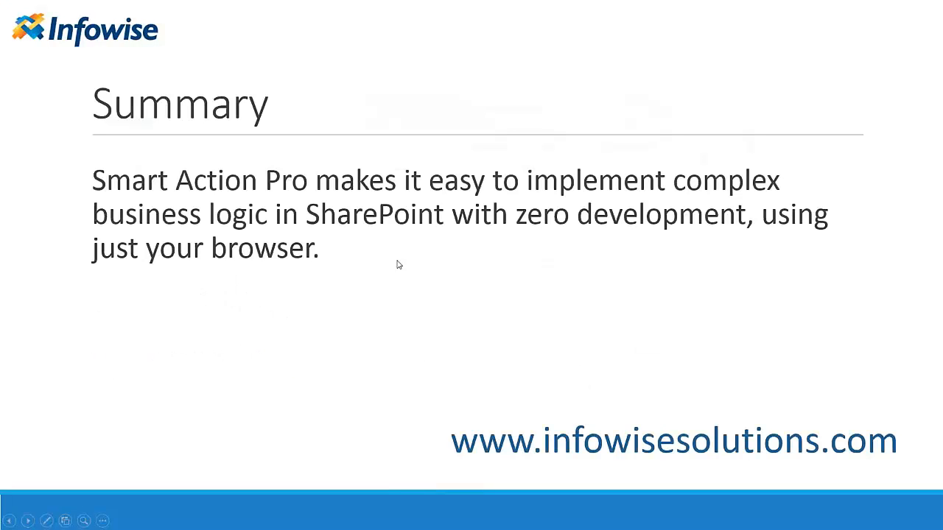